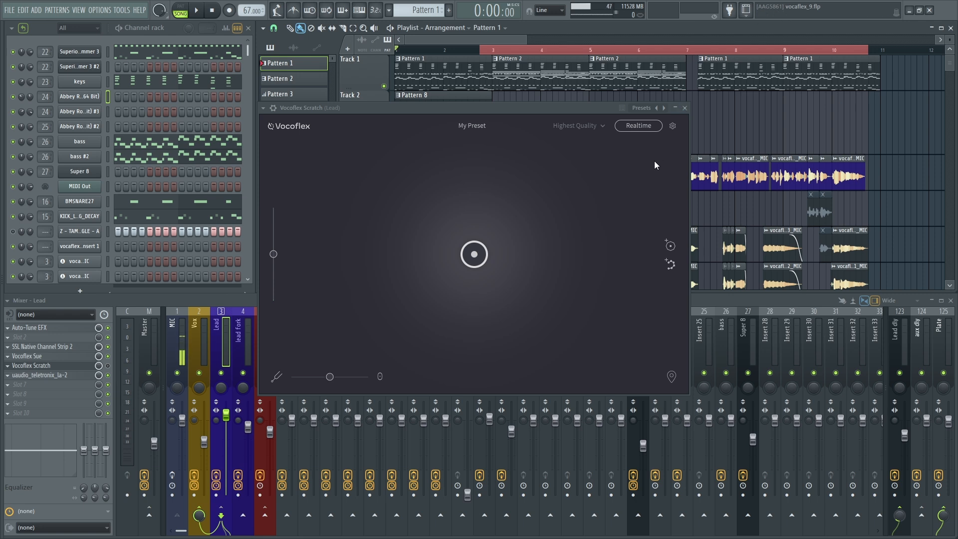
click(670, 265)
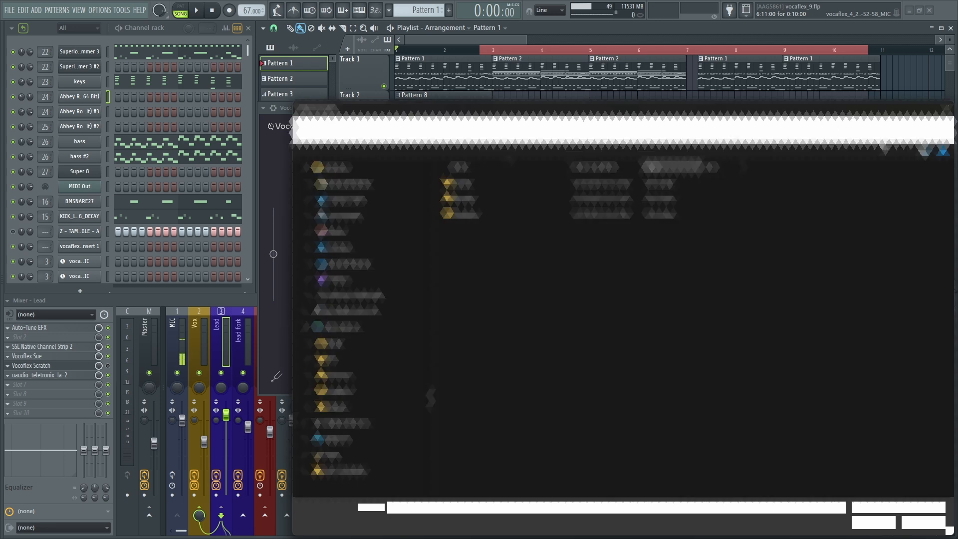
click(948, 111)
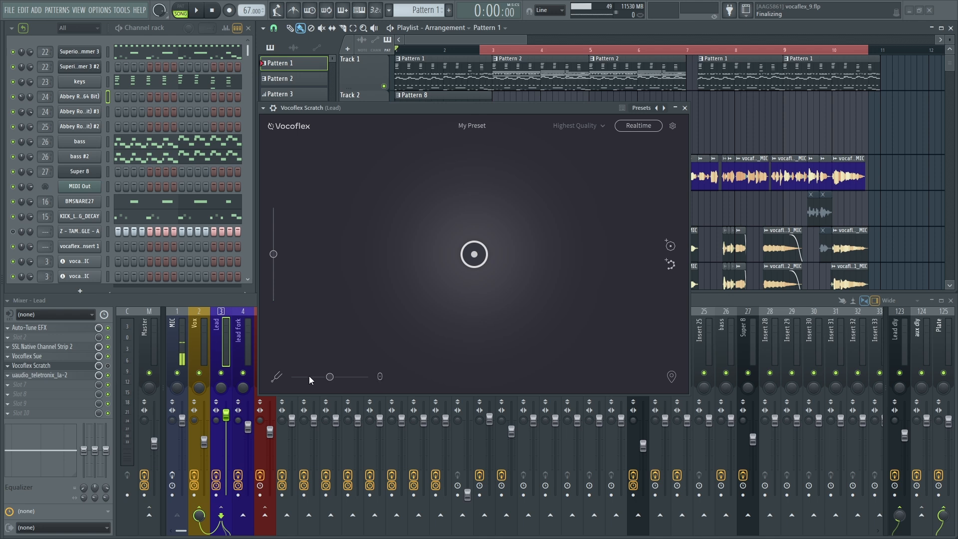
mouse_move(330, 377)
mouse_down()
mouse_move(299, 379)
mouse_move(367, 377)
mouse_move(328, 383)
mouse_up()
click(275, 382)
click(276, 381)
Turn on the waypoints and add two of them, one in the upper-left and one in the upper-right area of the voice canvas.
click(675, 377)
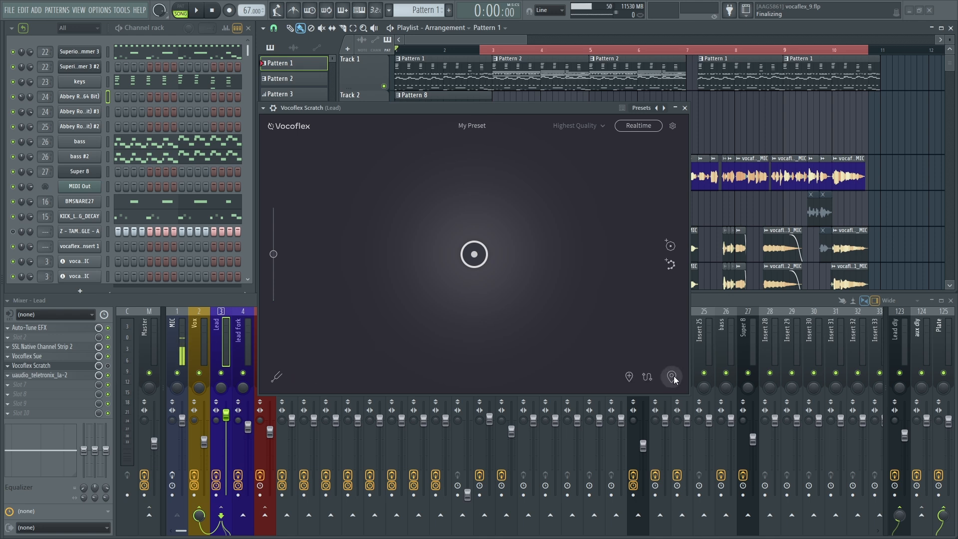
click(631, 379)
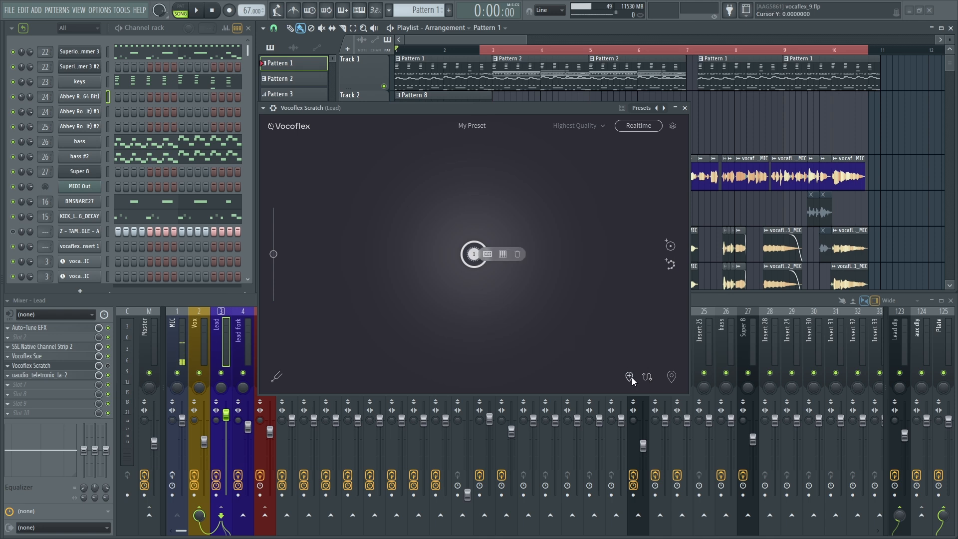
drag(475, 260, 406, 216)
click(630, 378)
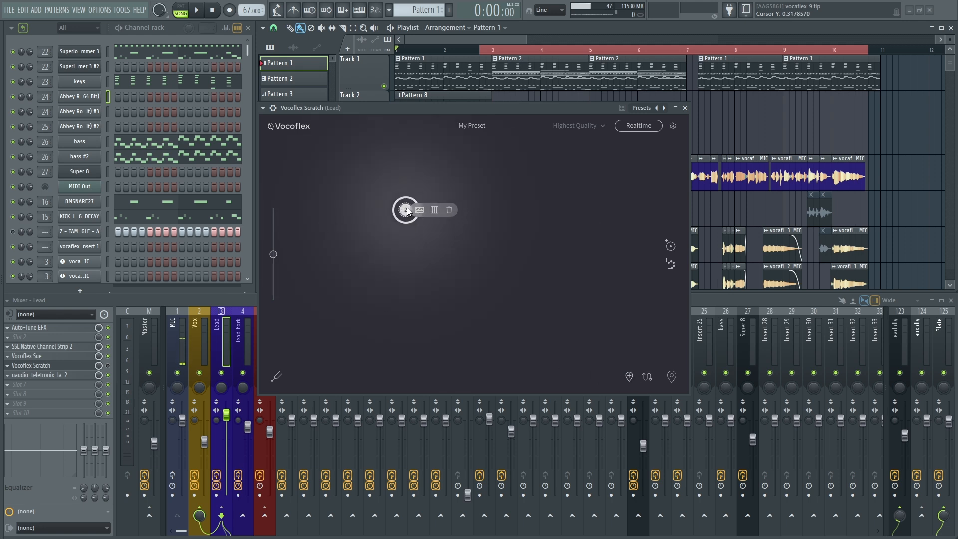
mouse_move(406, 209)
mouse_down()
mouse_move(543, 207)
mouse_move(542, 219)
mouse_up()
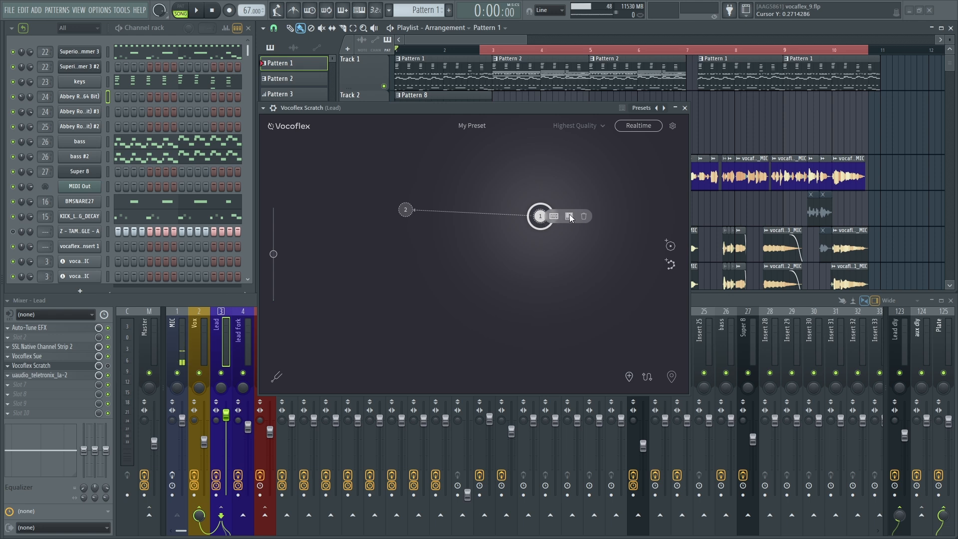
Inspect the waypoints' key and MIDI shortcut assignments without changing them, and jump between waypoints 1 and 2.
click(556, 215)
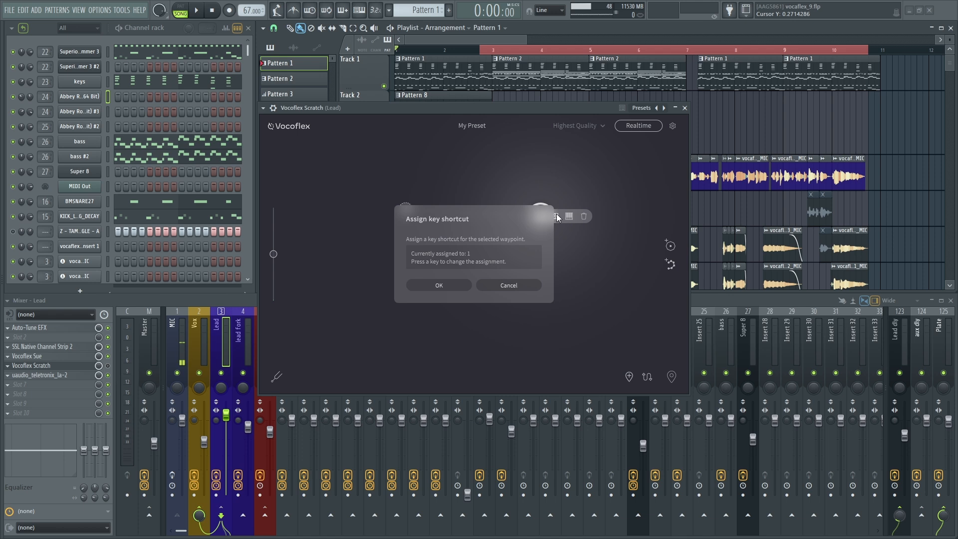
click(514, 285)
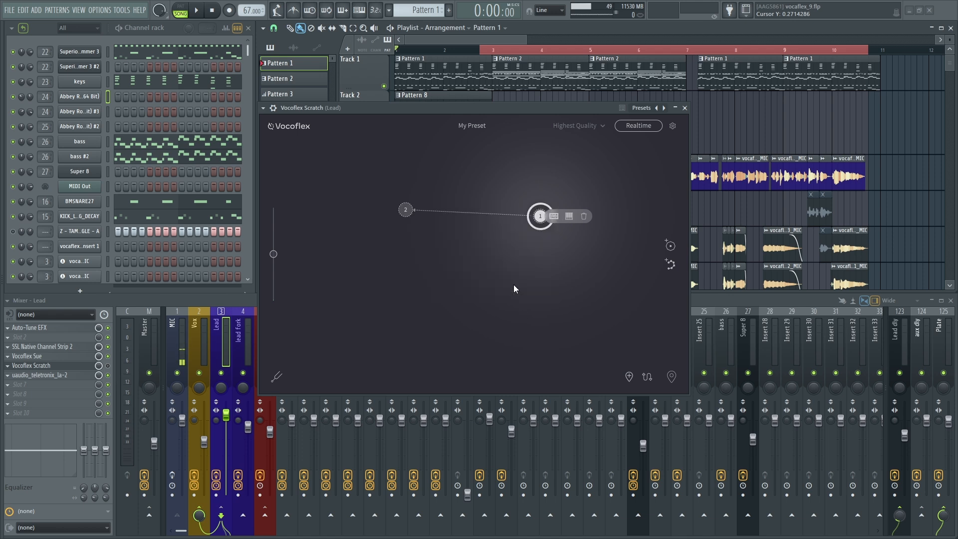
key(2)
key(1)
key(2)
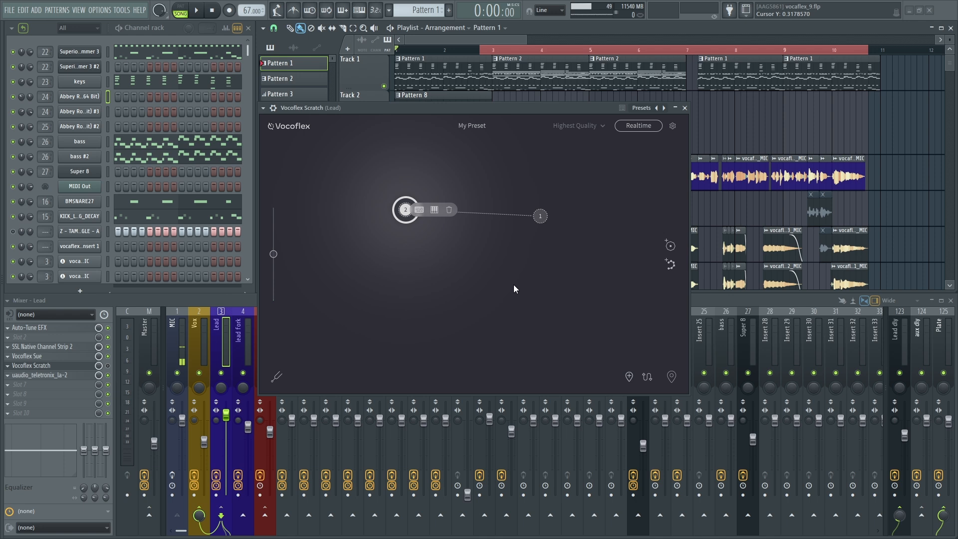
click(433, 208)
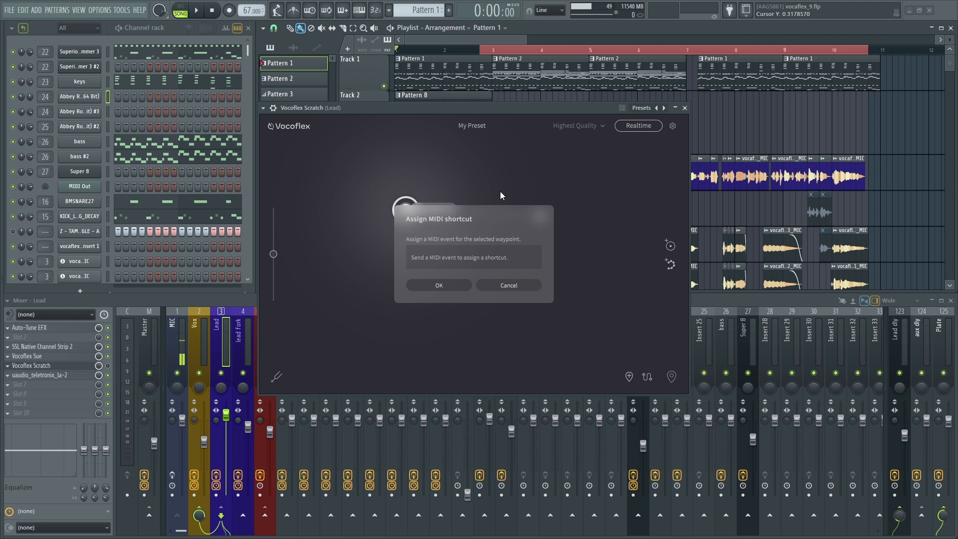
click(501, 285)
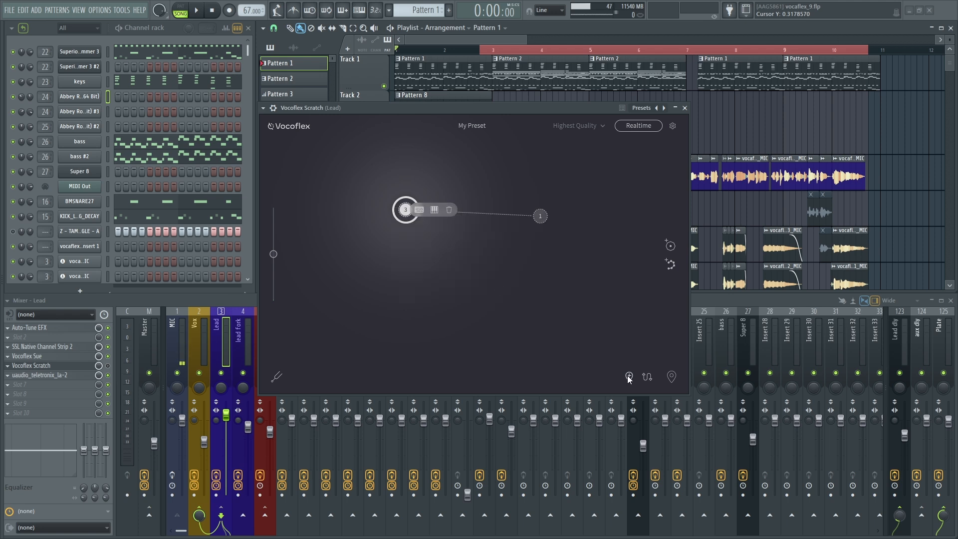
Add a third waypoint below the other two and redraw the path from it through the upper-right waypoint to the upper-left one.
drag(408, 206, 479, 279)
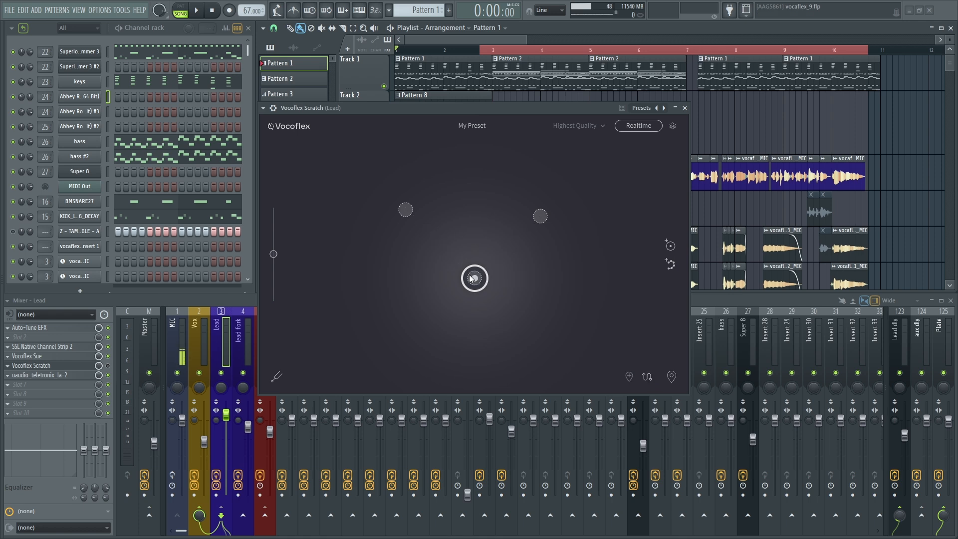
mouse_move(474, 280)
mouse_down()
mouse_move(430, 244)
mouse_move(475, 285)
mouse_up()
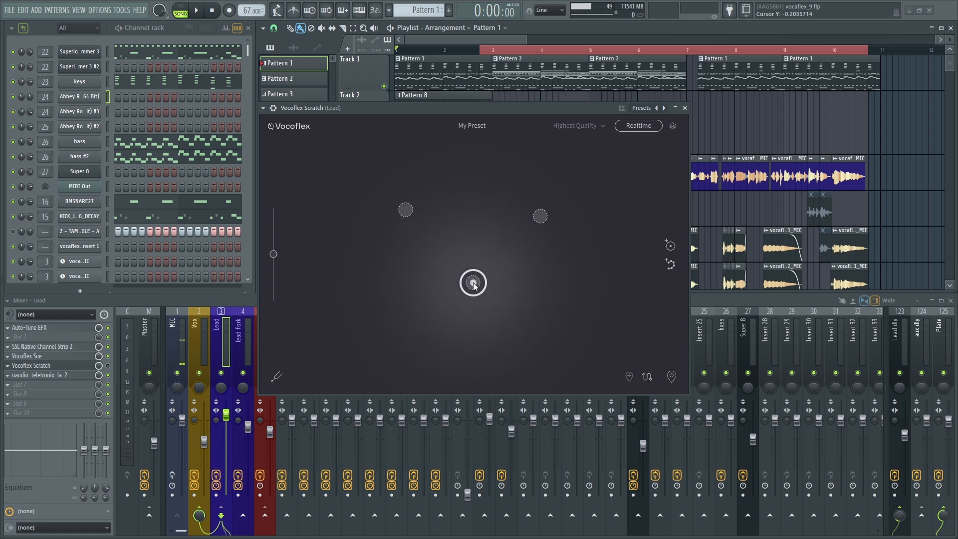
click(540, 217)
click(406, 210)
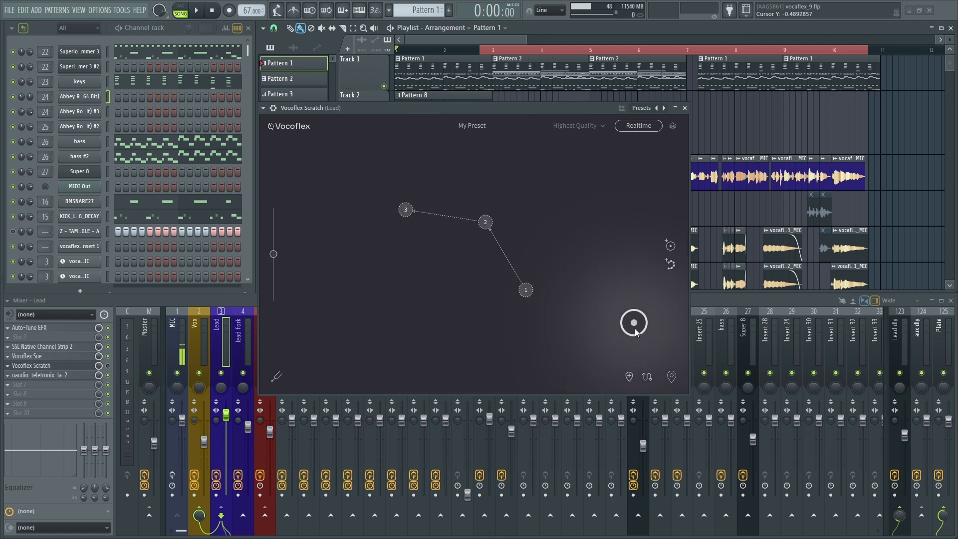
Move the voice cursor around the canvas among the waypoints and leave it just below waypoint 2.
drag(634, 327, 490, 229)
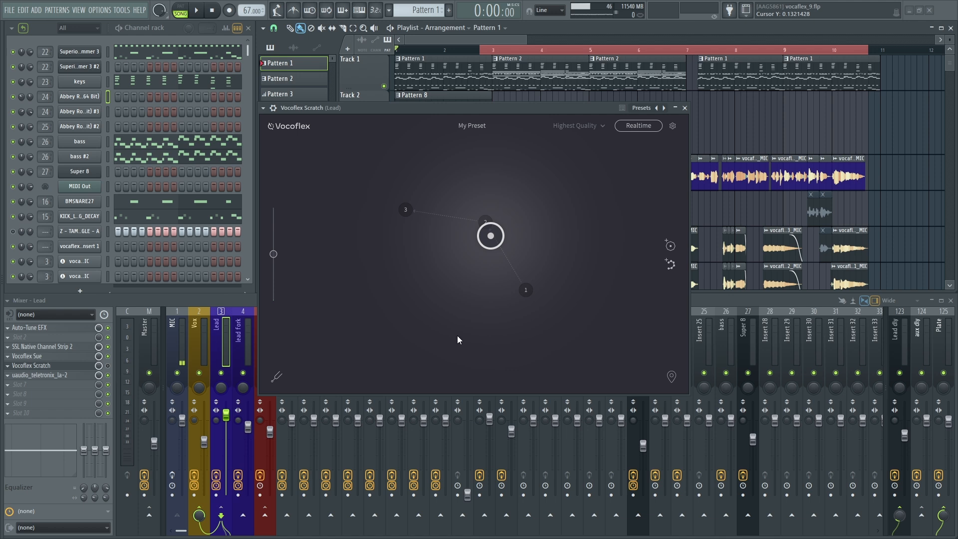
drag(488, 235, 425, 272)
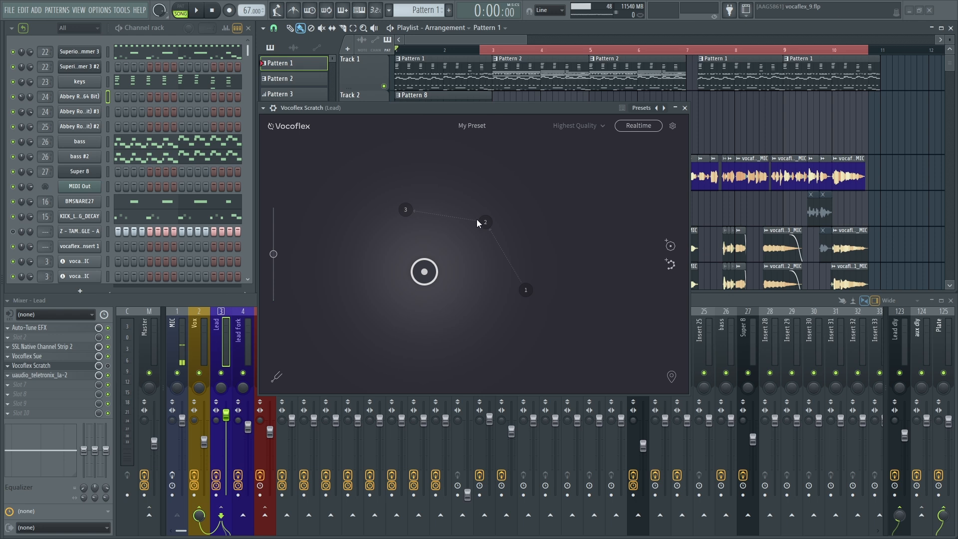
drag(425, 273, 469, 243)
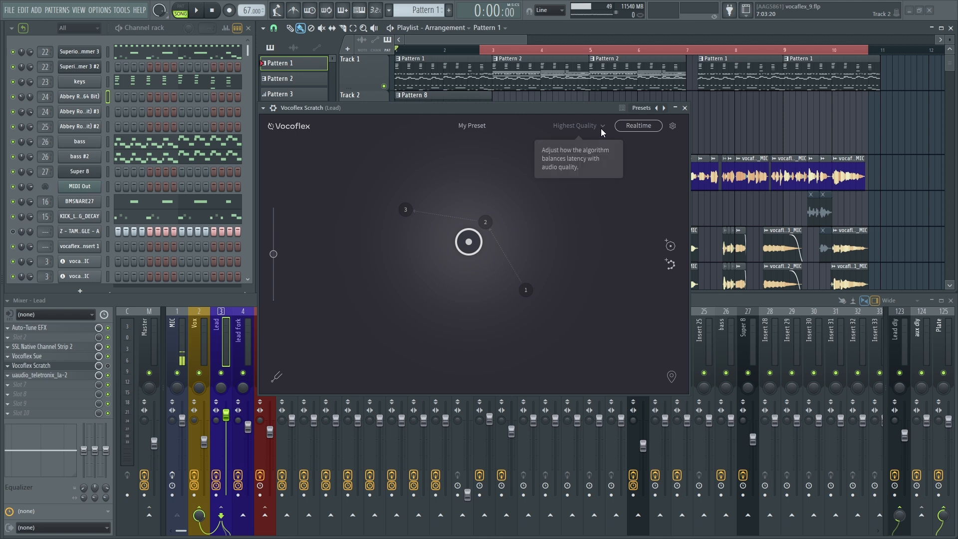
Enable realtime processing and check the latency and quality options, keeping Highest Quality.
click(630, 125)
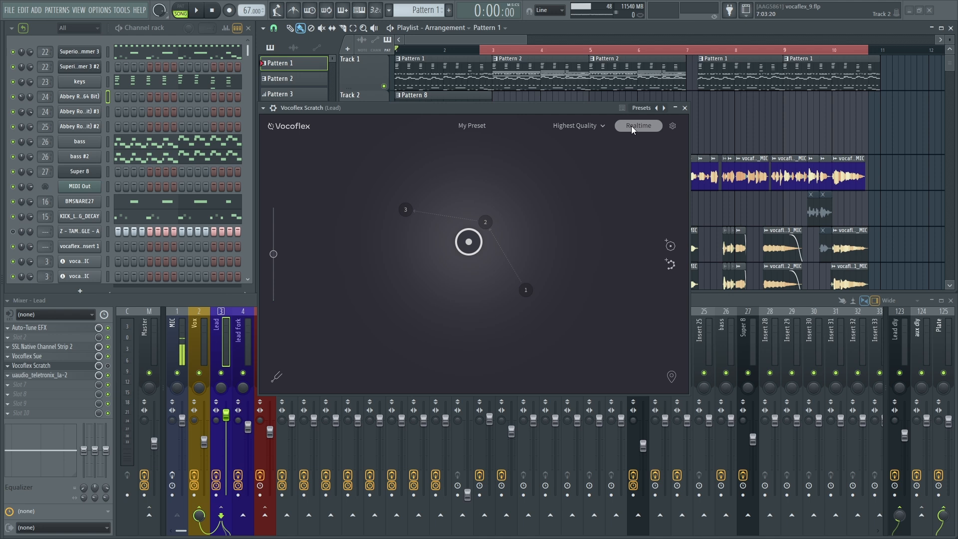
click(602, 127)
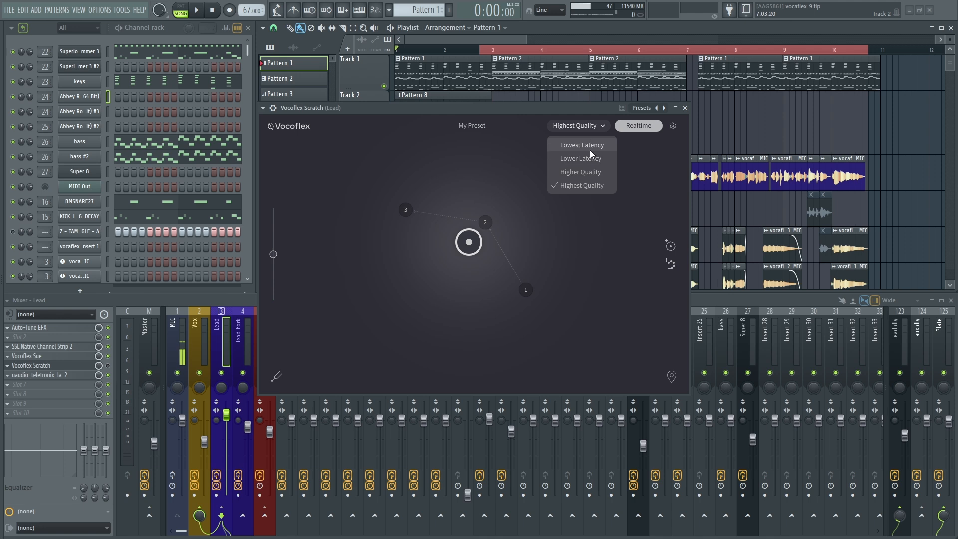
click(654, 175)
Review the plugin's general, audio and shortcut settings down to the About section, and close them.
click(673, 126)
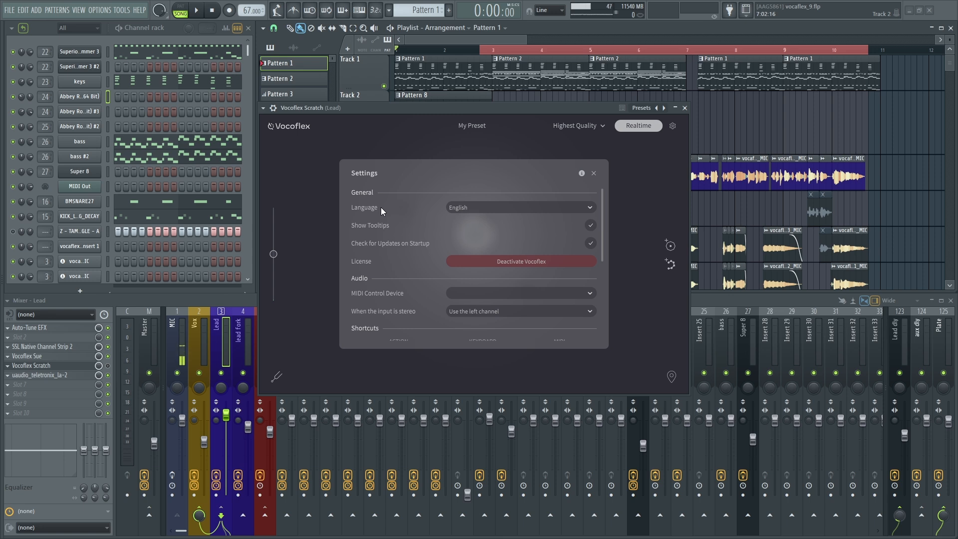
scroll(381, 207, down, 4)
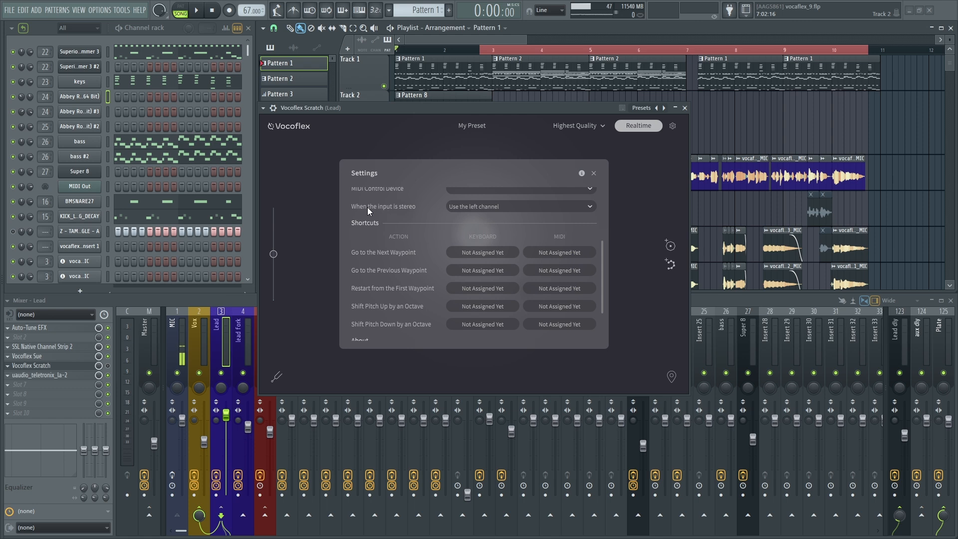
scroll(408, 217, down, 2)
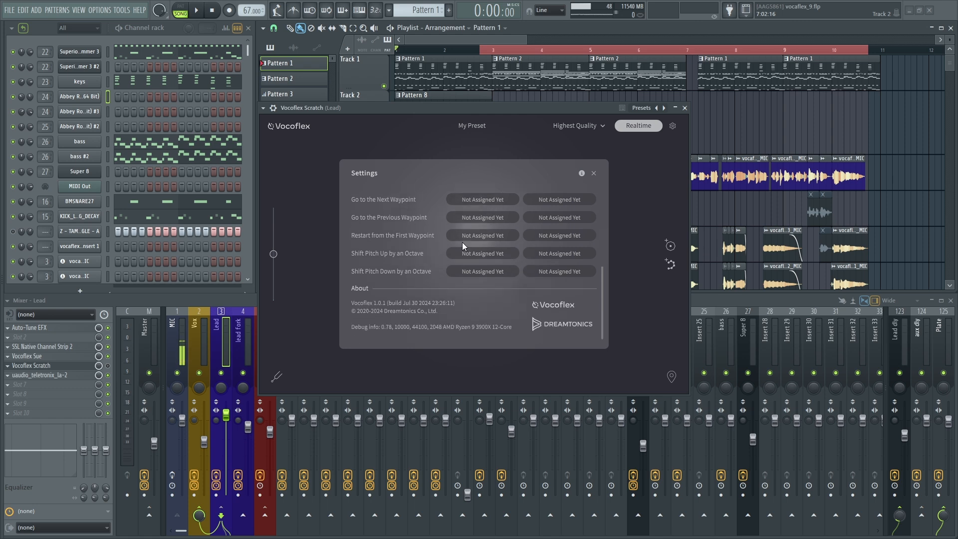
click(594, 173)
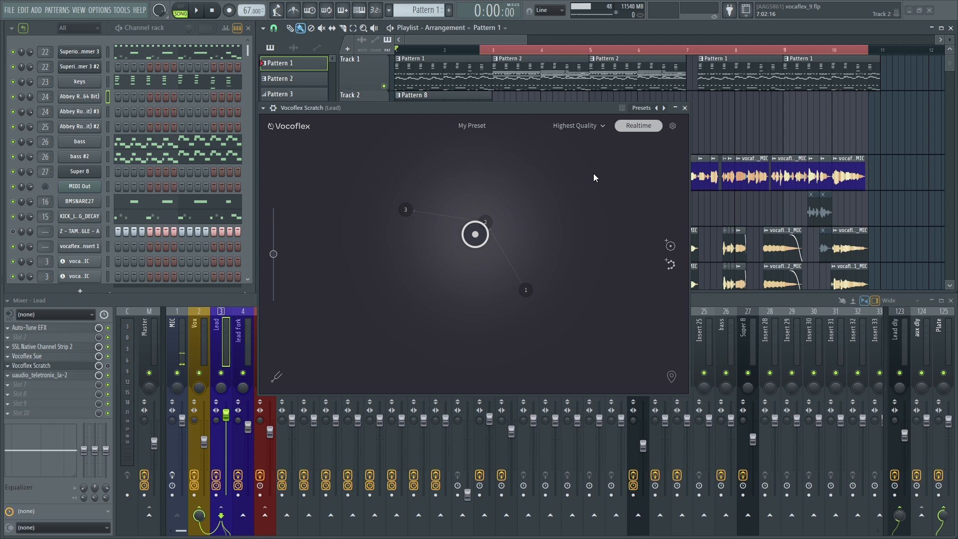
Browse the preset list and its full range of predefined voices without loading one.
mouse_move(513, 124)
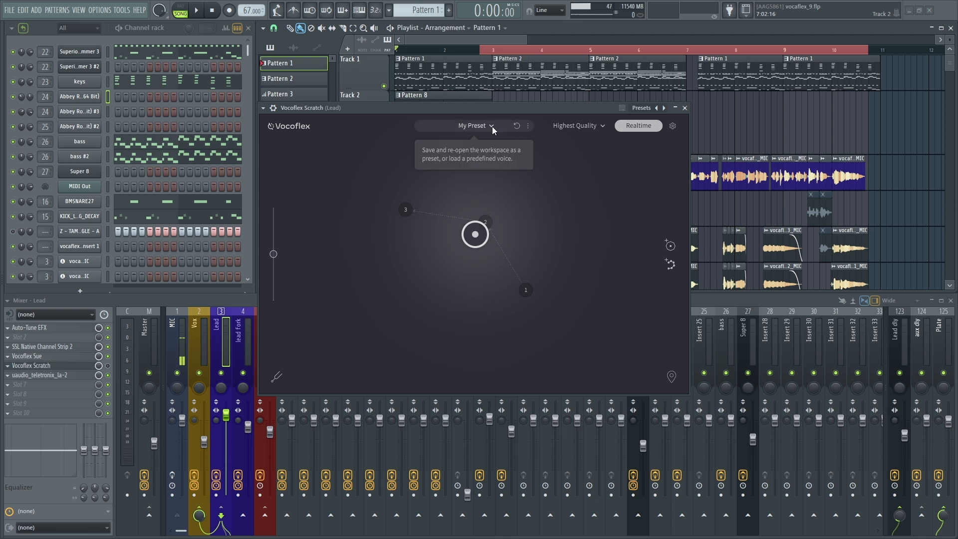
click(492, 127)
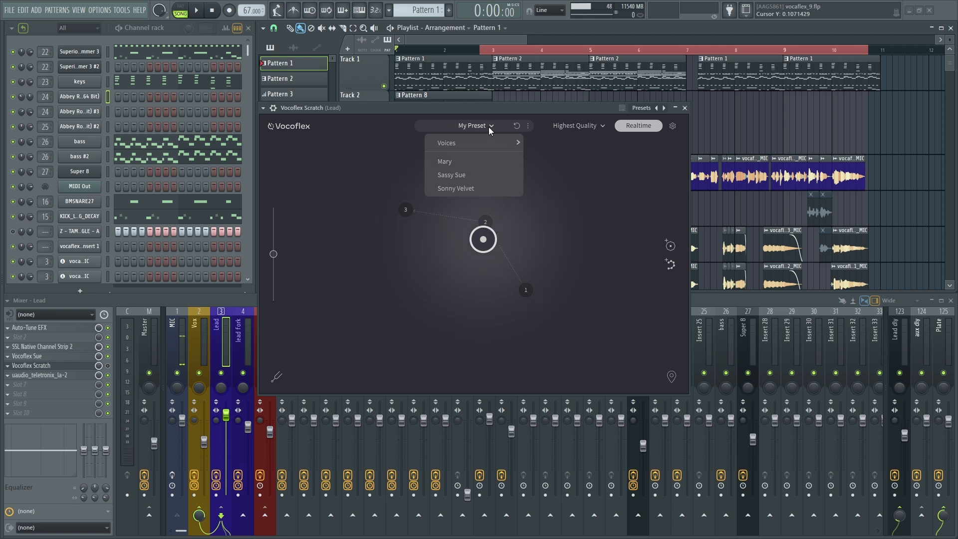
mouse_move(486, 148)
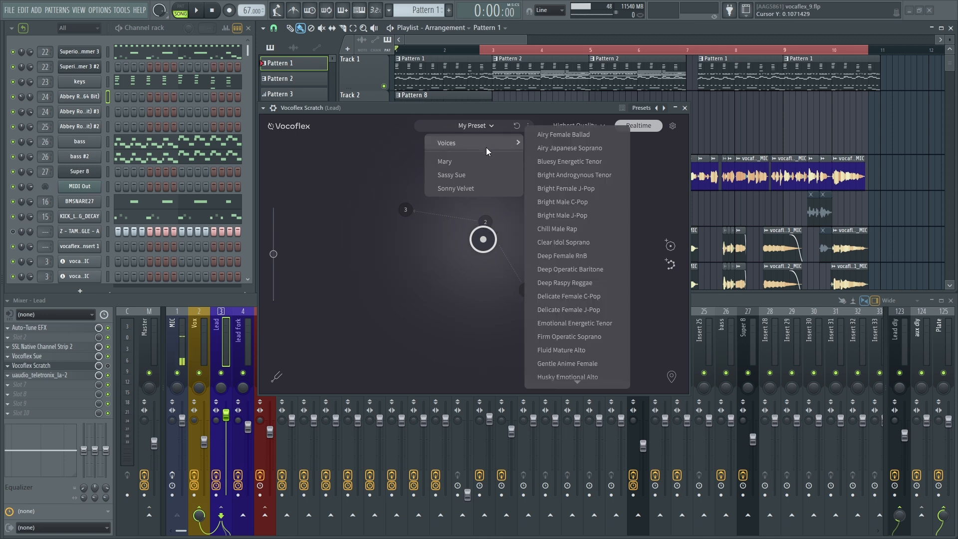
scroll(601, 169, down, 5)
scroll(596, 182, up, 5)
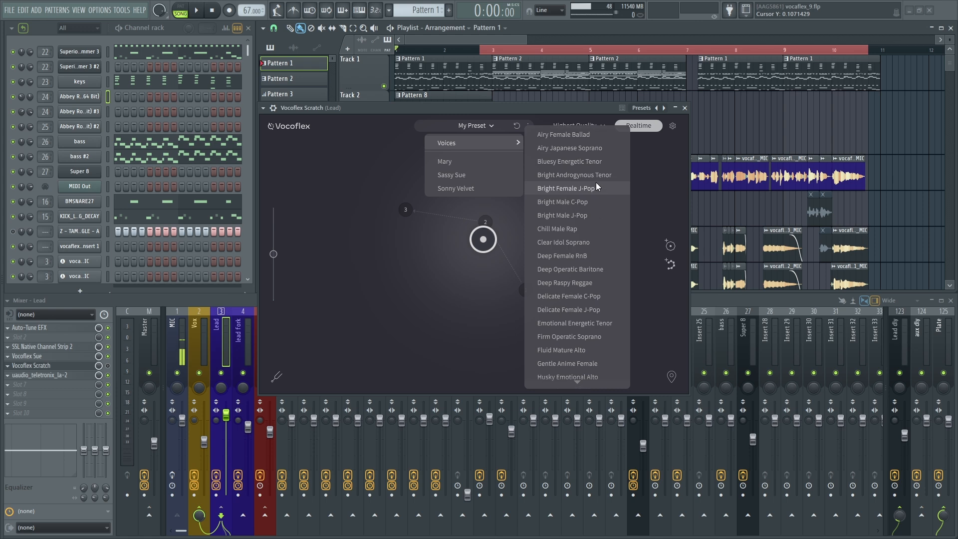
scroll(586, 227, down, 5)
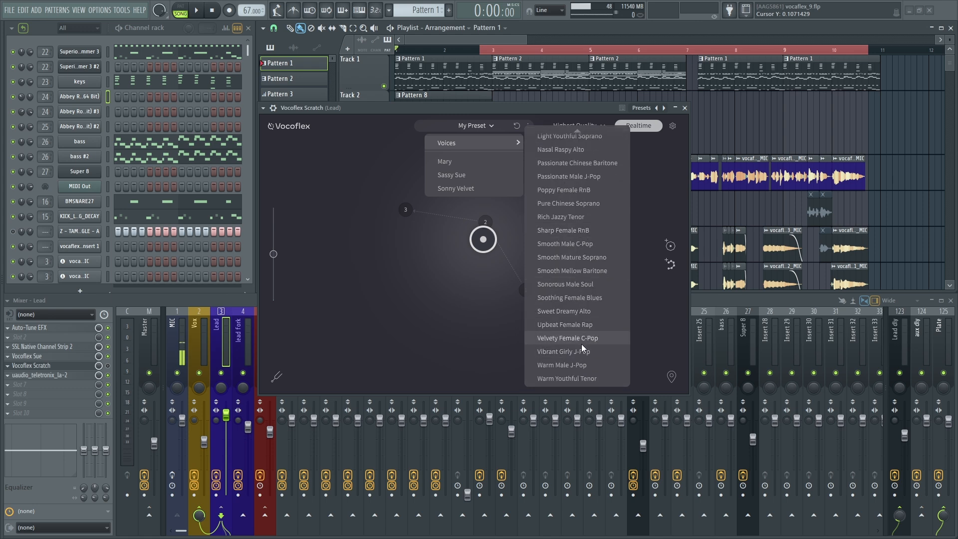
scroll(582, 332, up, 5)
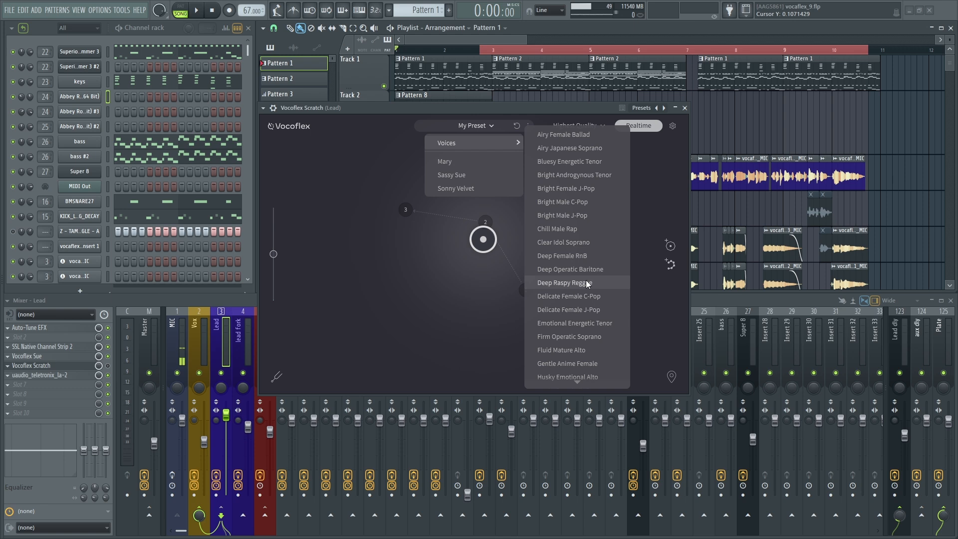
click(697, 148)
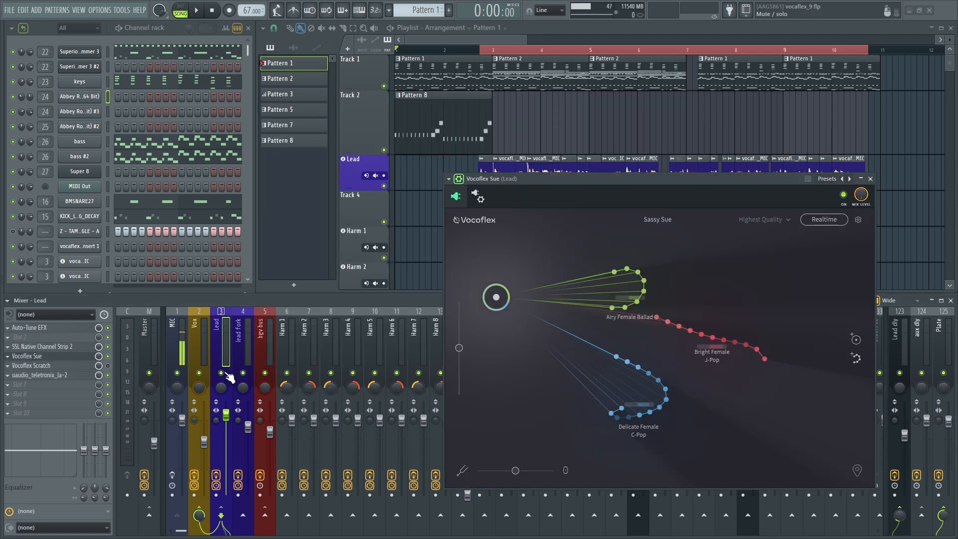
Solo the Lead mixer track and play the song with the Master track's Control Surface placed over the channel rack.
right_click(222, 373)
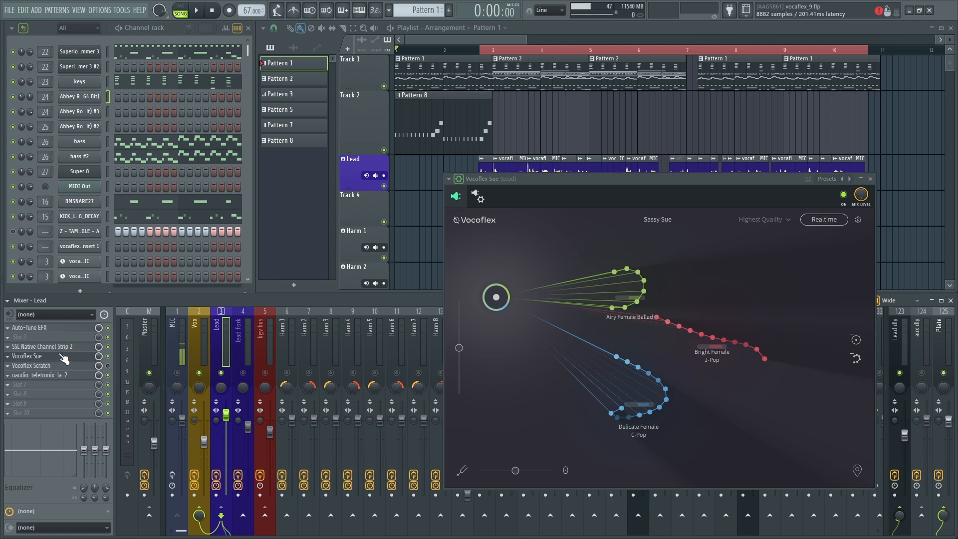
click(148, 346)
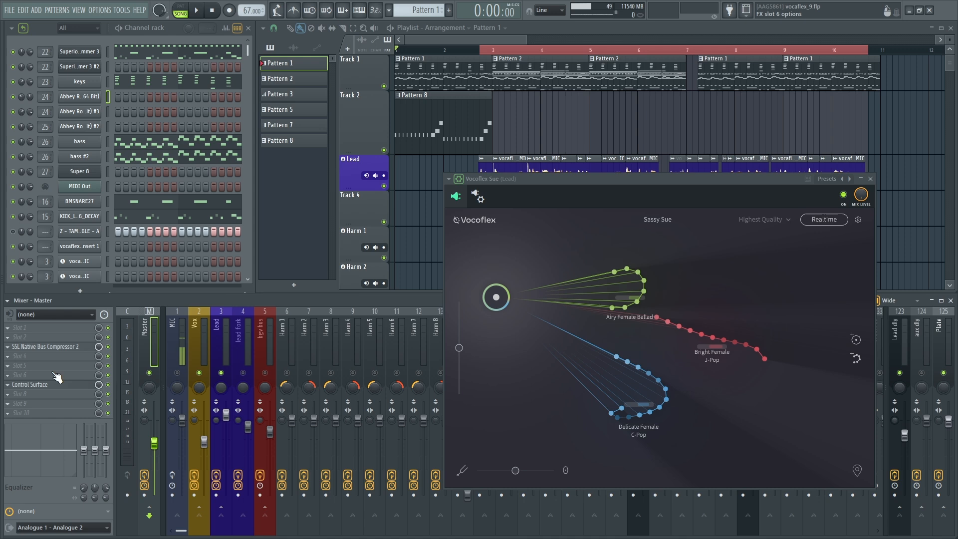
click(39, 385)
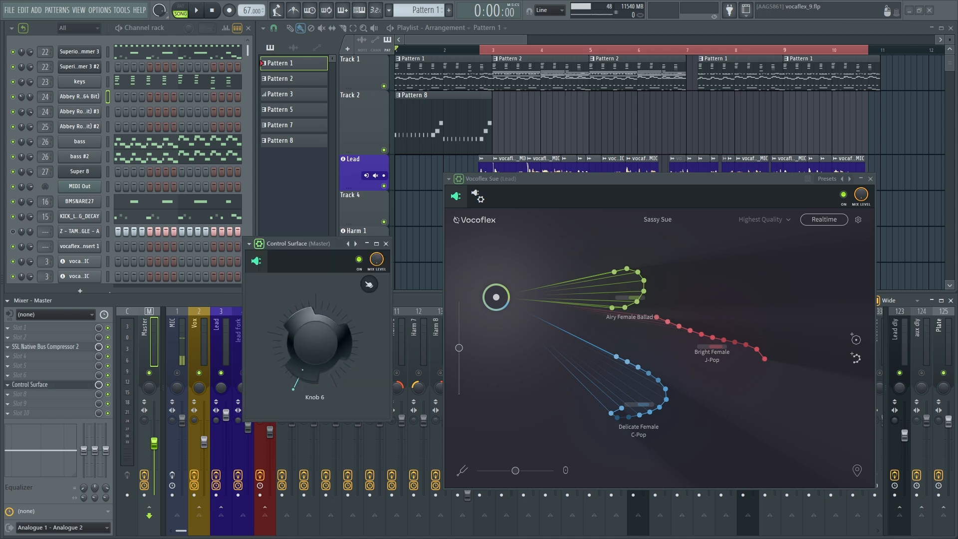
drag(333, 243, 274, 89)
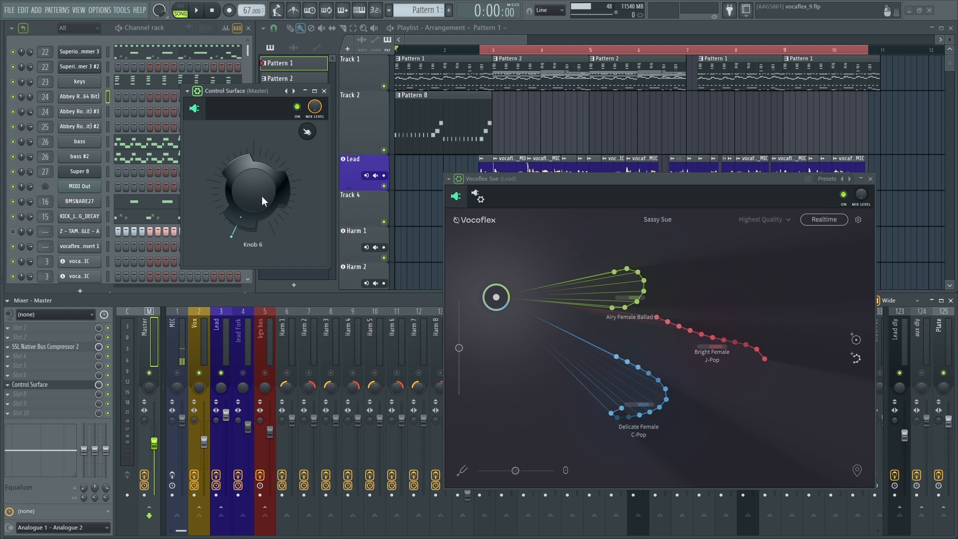
key(space)
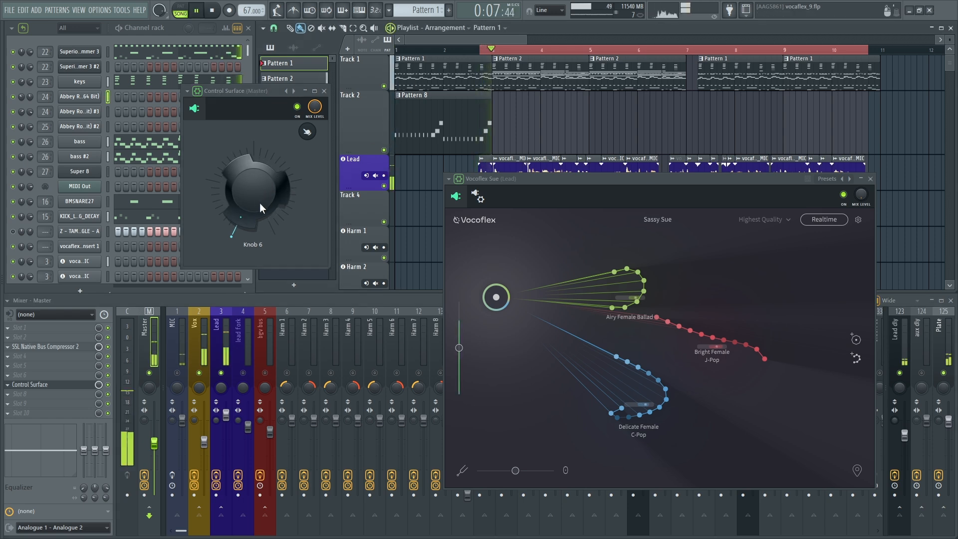
Turn the Control Surface's Knob 6 to maximum during playback, place the Vocoflex window over the playlist, and stop the song.
drag(258, 206, 258, 126)
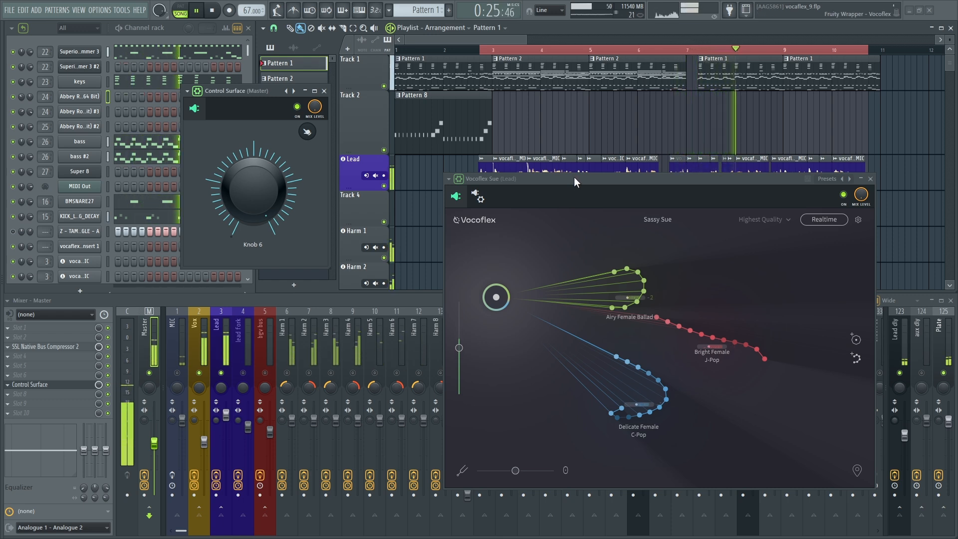
drag(574, 181, 503, 106)
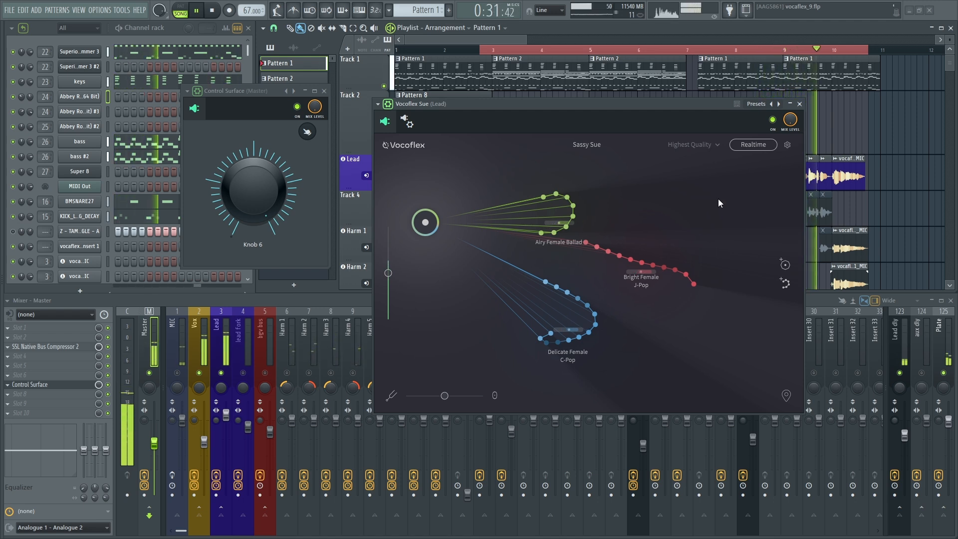
key(space)
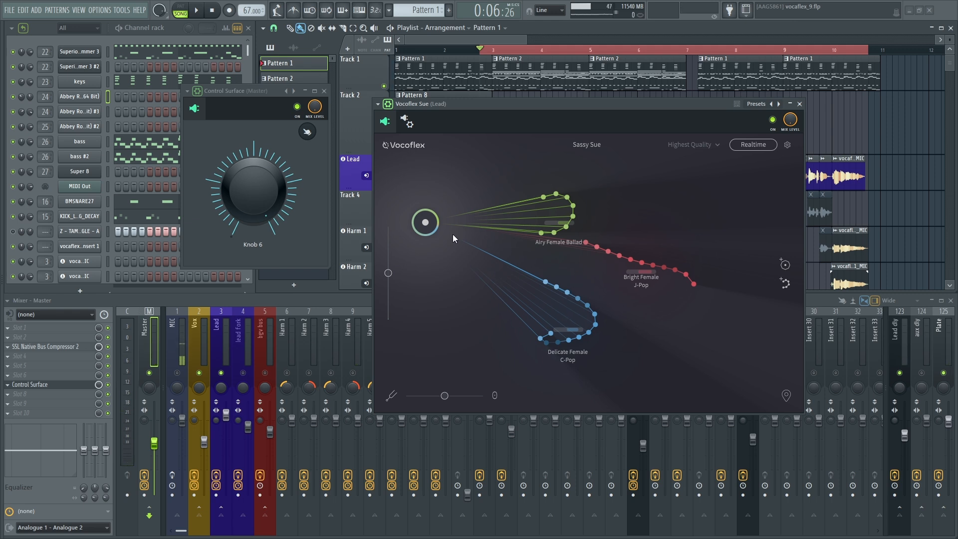
Move the morph cursor down beside Delicate Female C-Pop and back up level with Airy Female Ballad.
drag(425, 226, 427, 223)
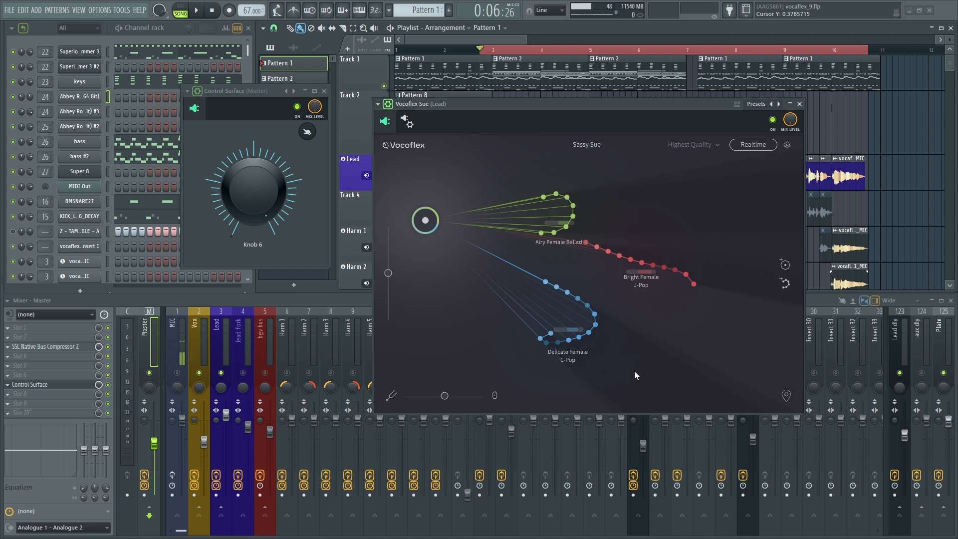
drag(426, 222, 432, 378)
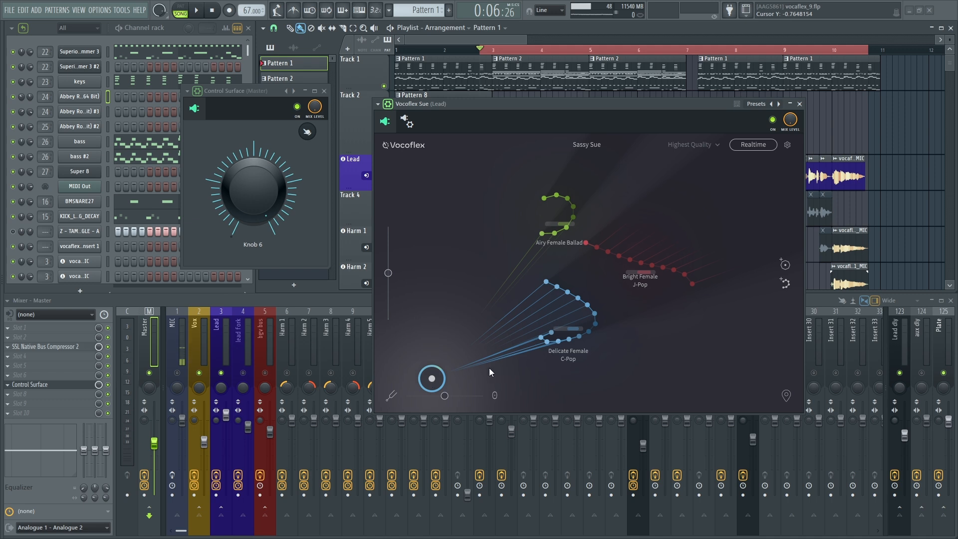
drag(432, 381, 442, 216)
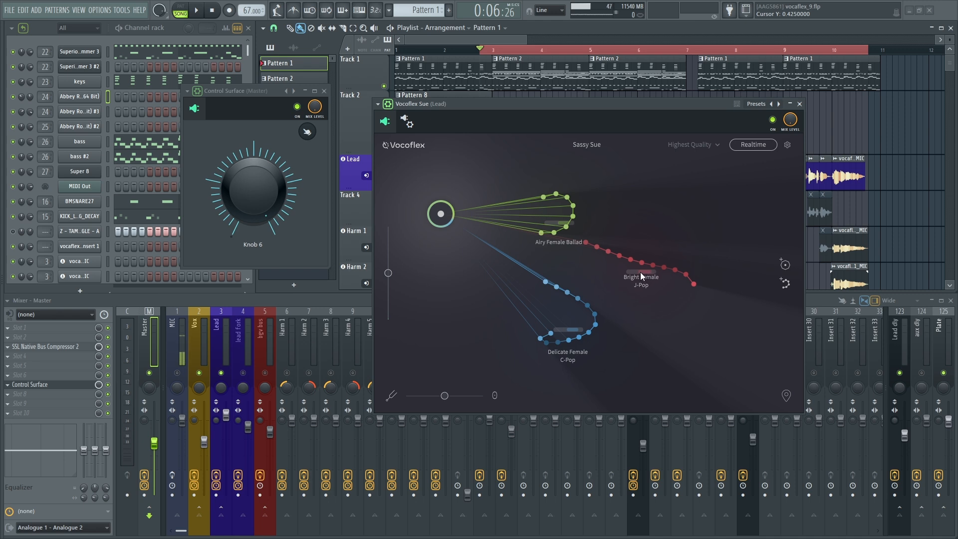
Audition the Lead vocal twice from bar 3, shifting the morph cursor slightly closer to Airy Female Ballad during playback.
key(space)
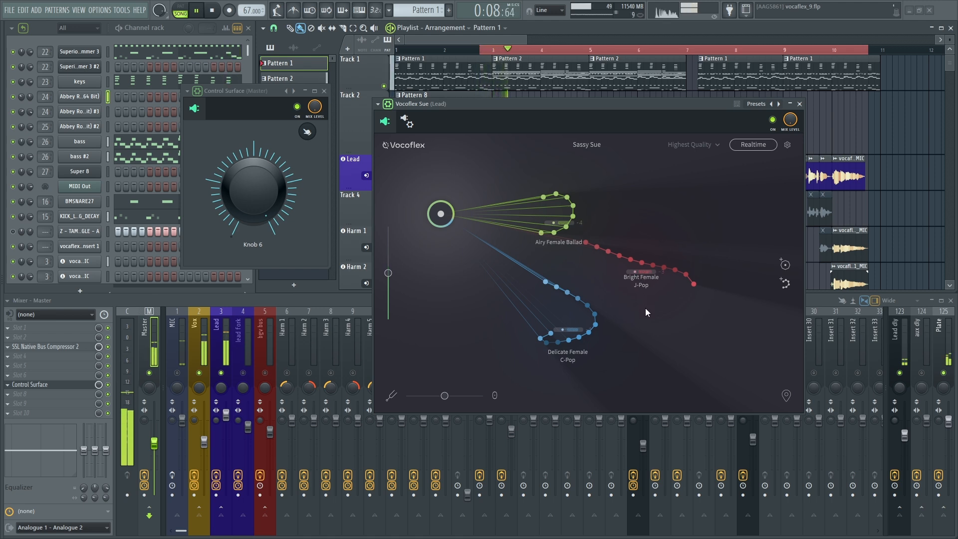
key(space)
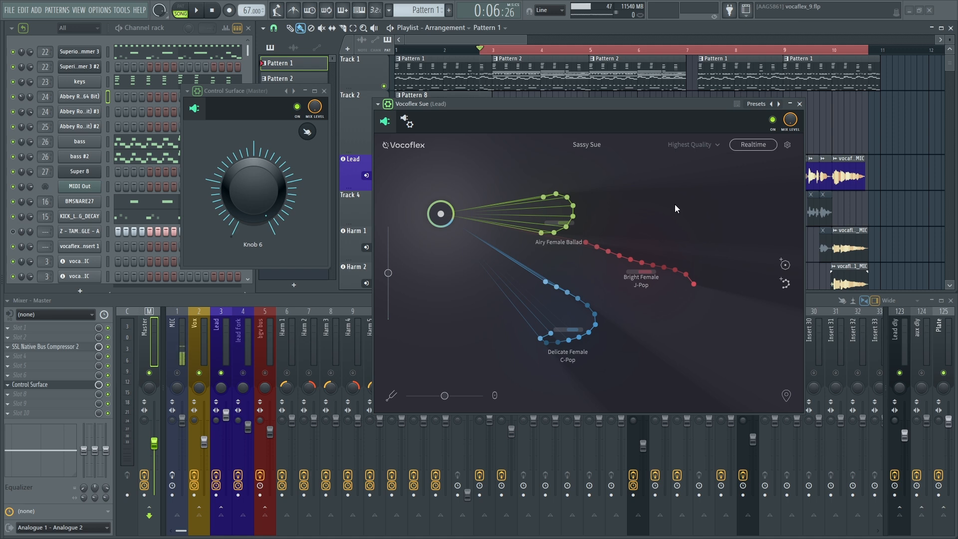
key(space)
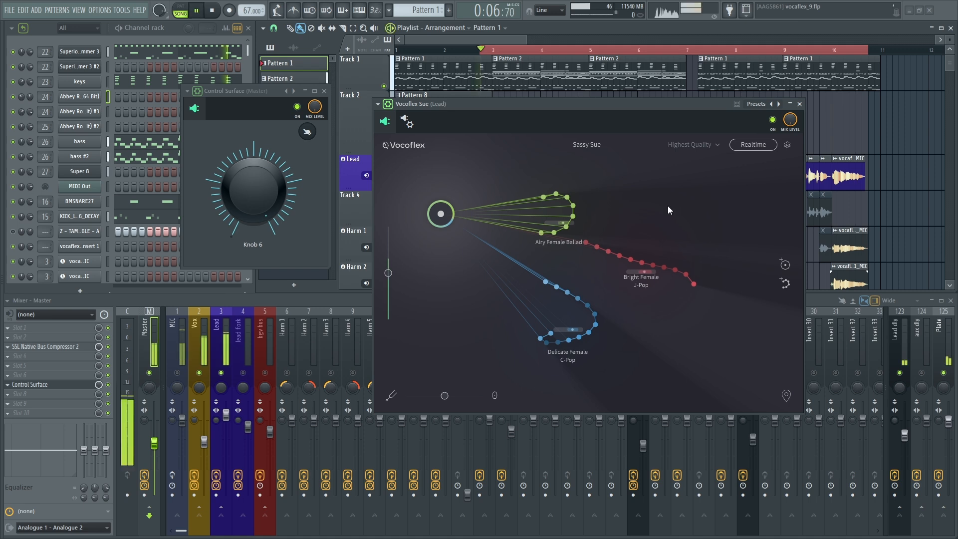
drag(442, 220, 451, 216)
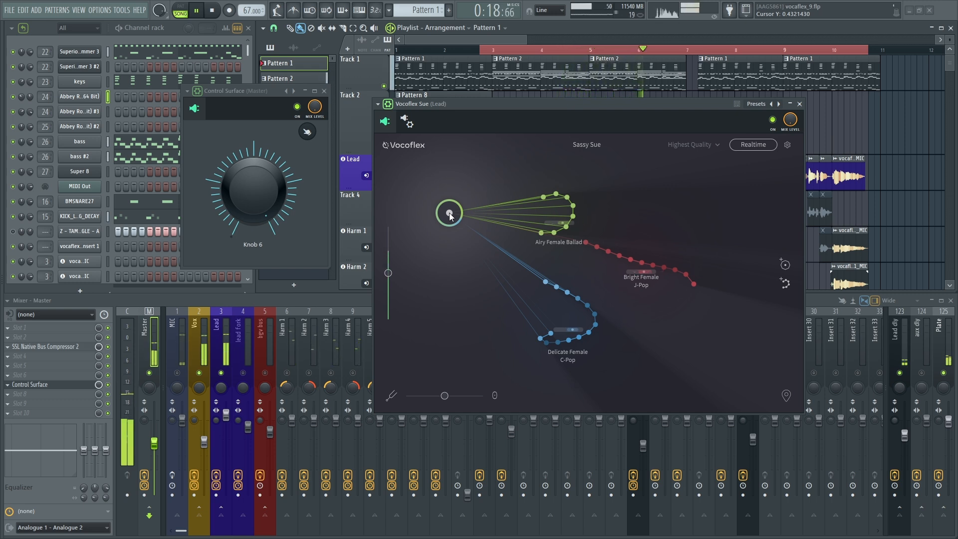
key(space)
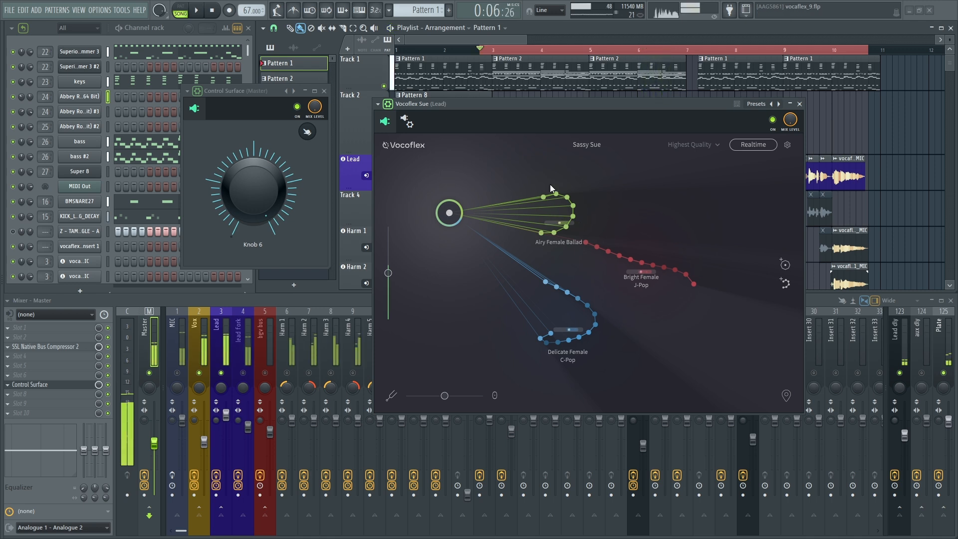
Unmute the bgv bus and lead fork mixer tracks, play the song with them, and close the Lead's Vocoflex window.
click(265, 373)
click(244, 374)
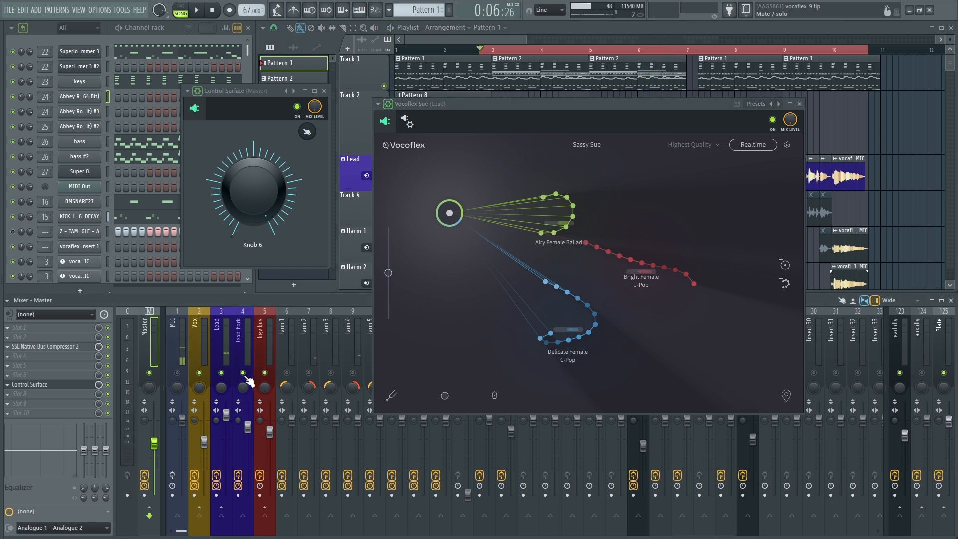
click(247, 349)
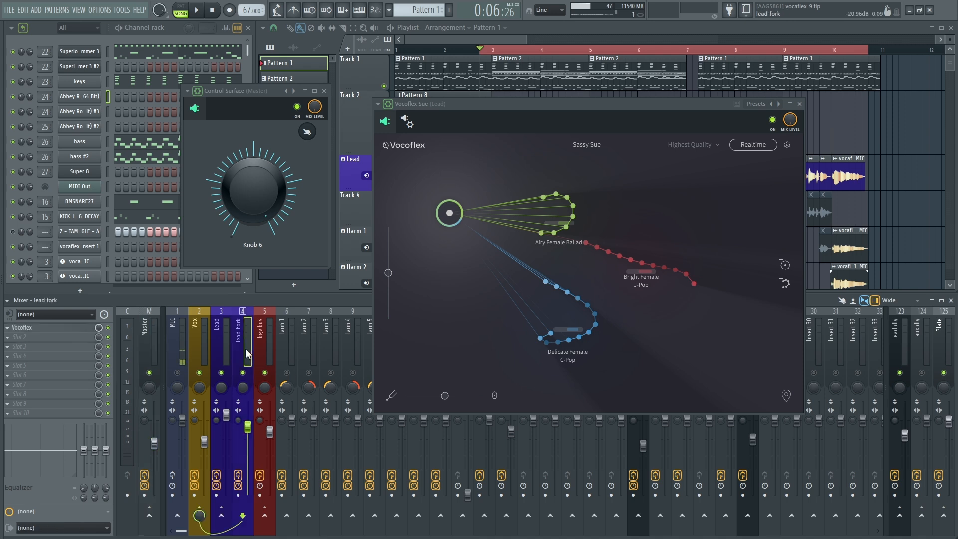
key(space)
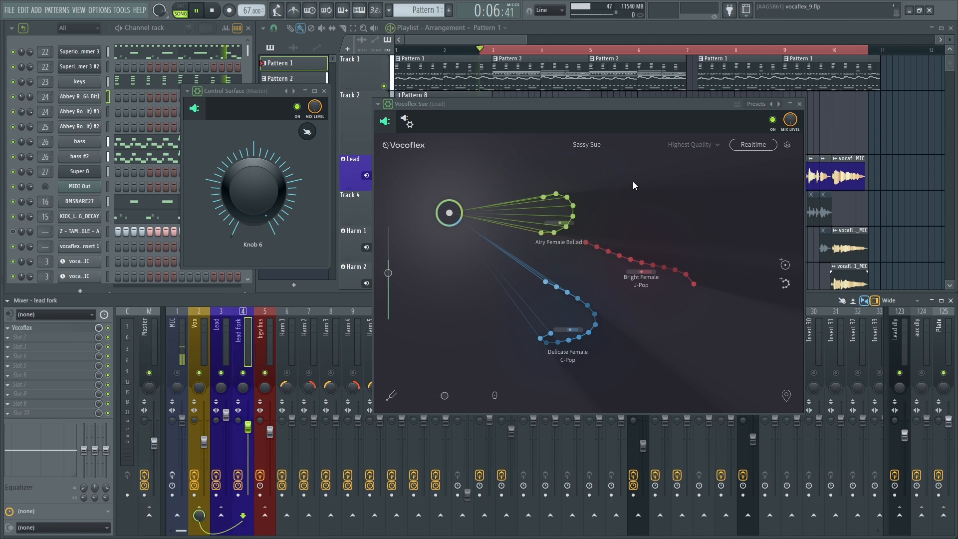
click(800, 104)
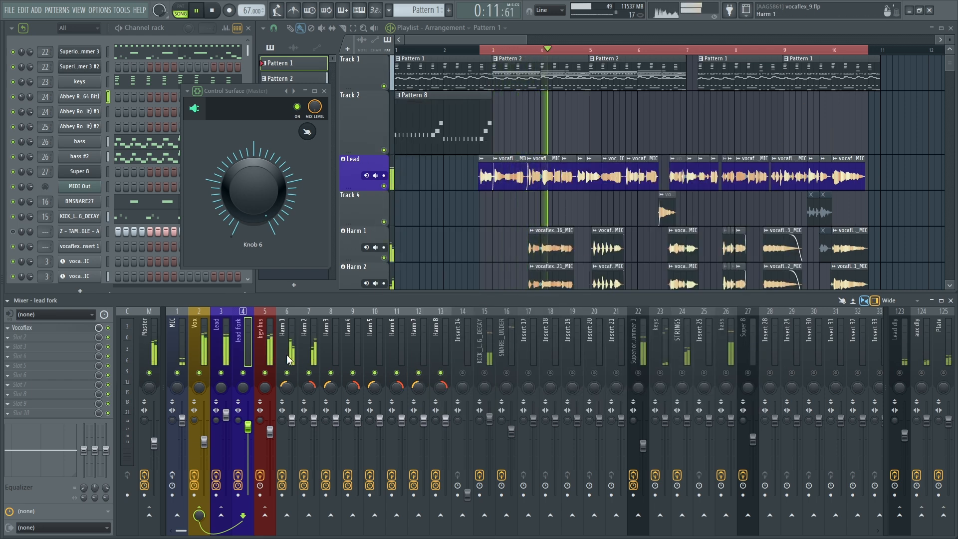
key(space)
Set the playhead at the first Harm 1 clip, mute Lead and lead fork, and open Harm 1's Vocoflex.
click(529, 49)
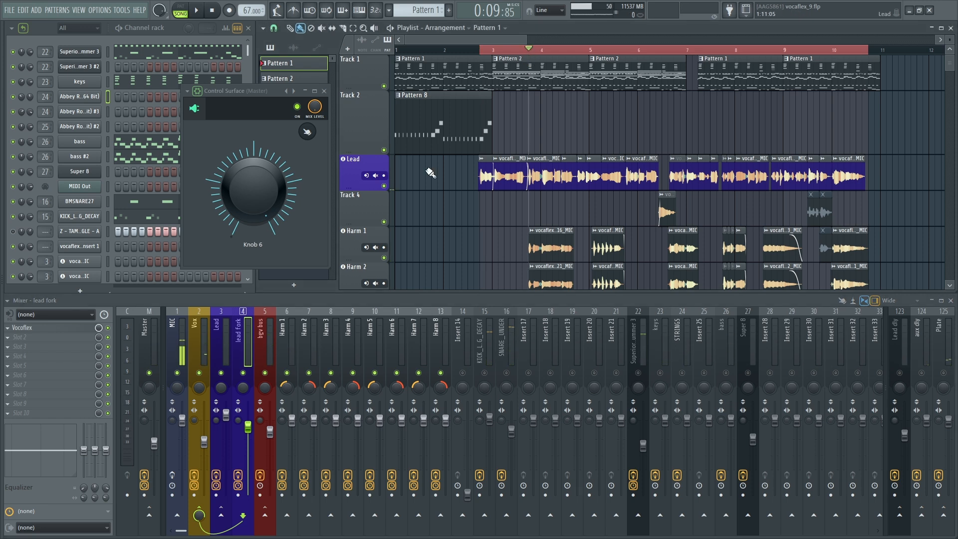
click(221, 373)
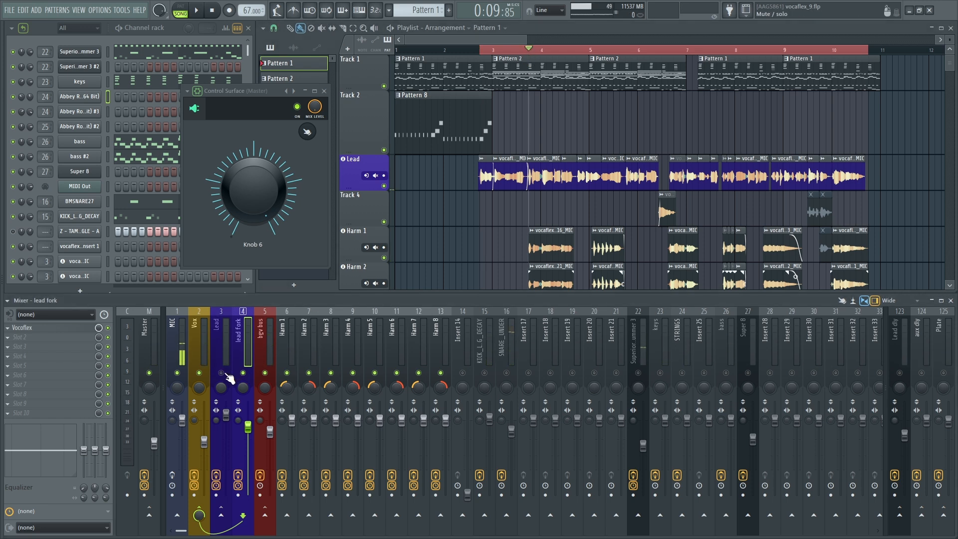
click(243, 373)
click(281, 355)
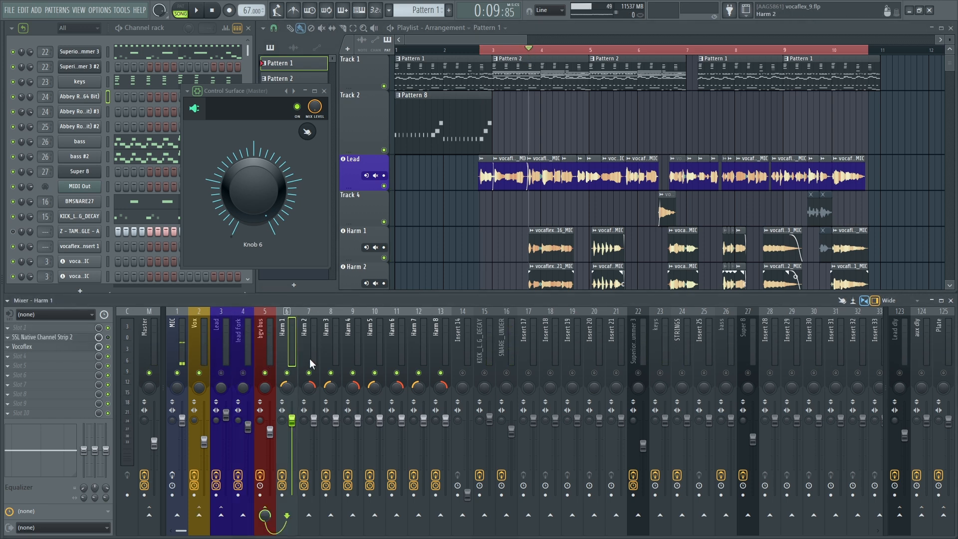
click(70, 348)
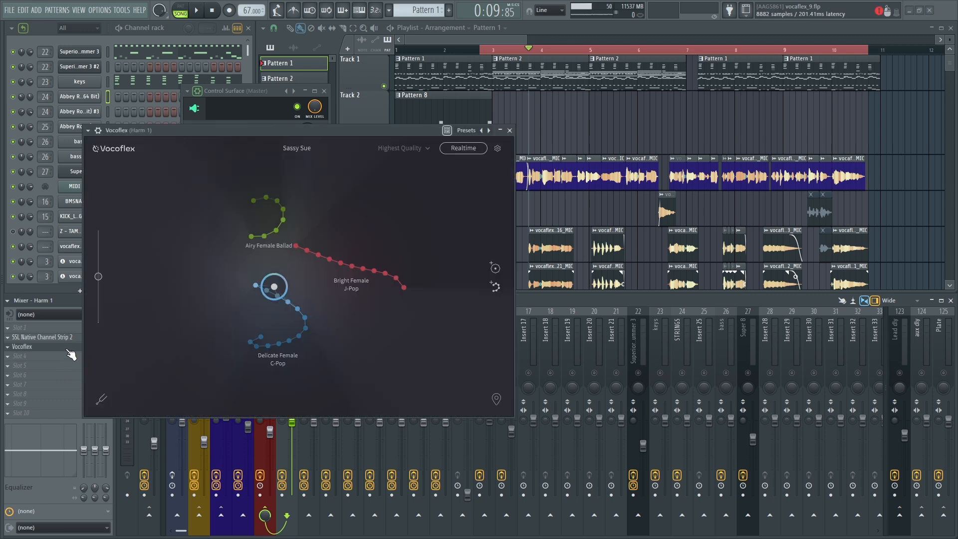
Turn on the pitch controls in Harm 1's Vocoflex and audition the harmonies without the lead.
key(space)
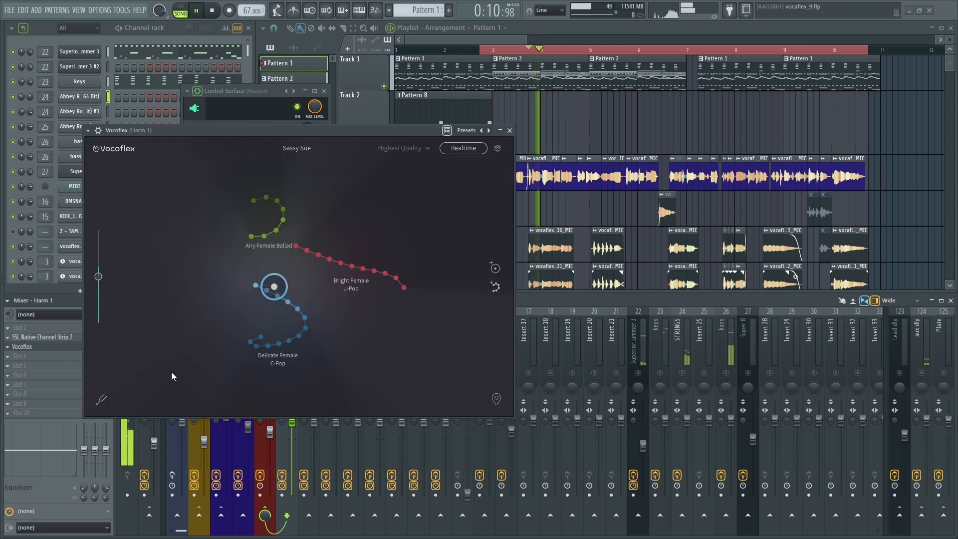
key(space)
click(103, 400)
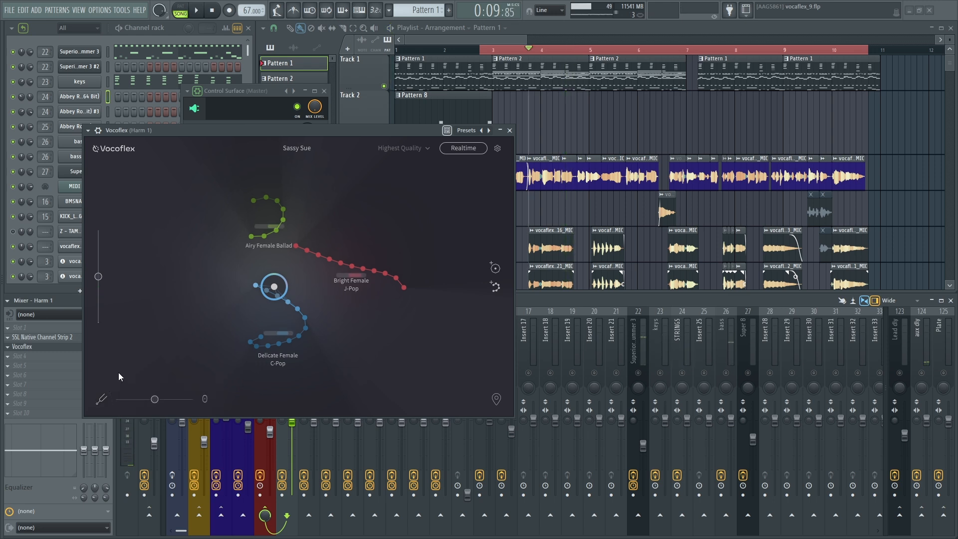
key(space)
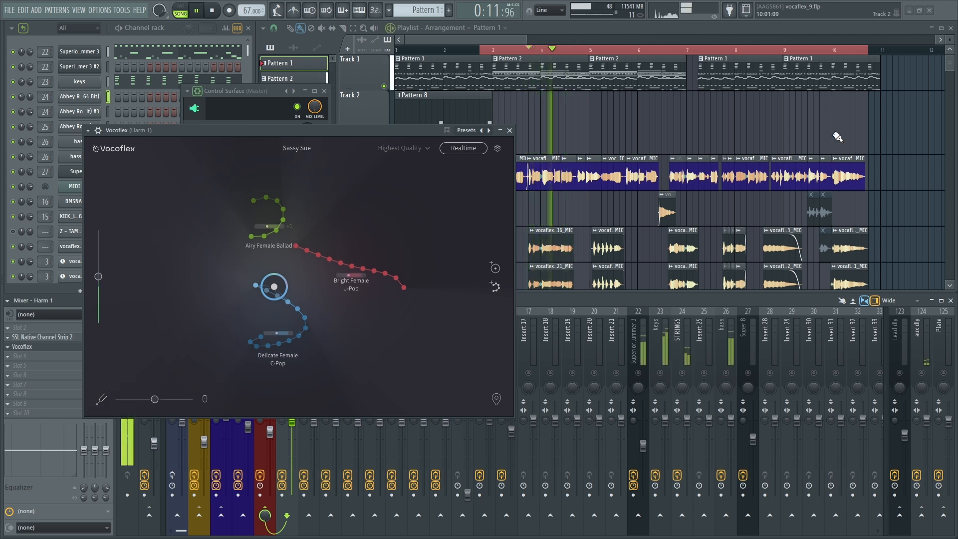
key(space)
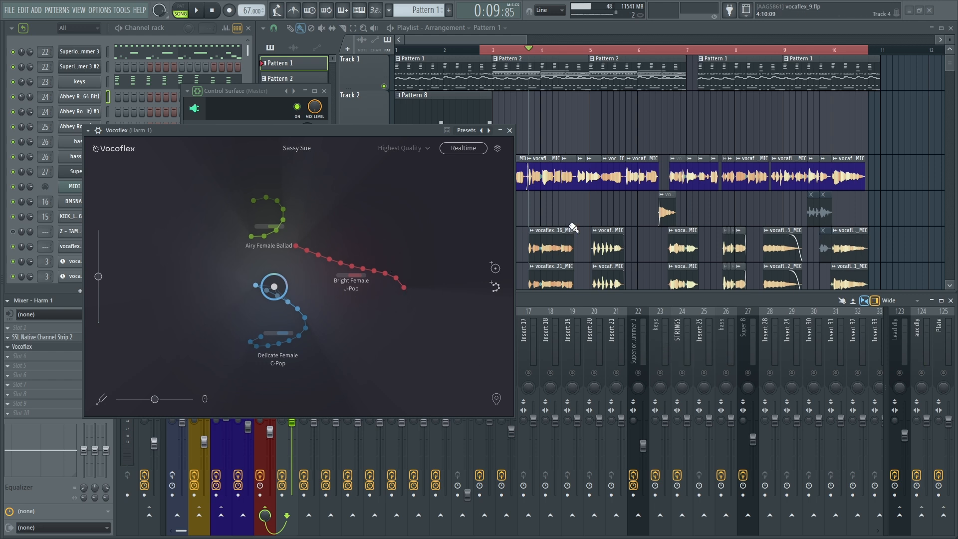
Audition the second harmony section from bar 5 while viewing the further harmony tracks in the playlist.
click(591, 50)
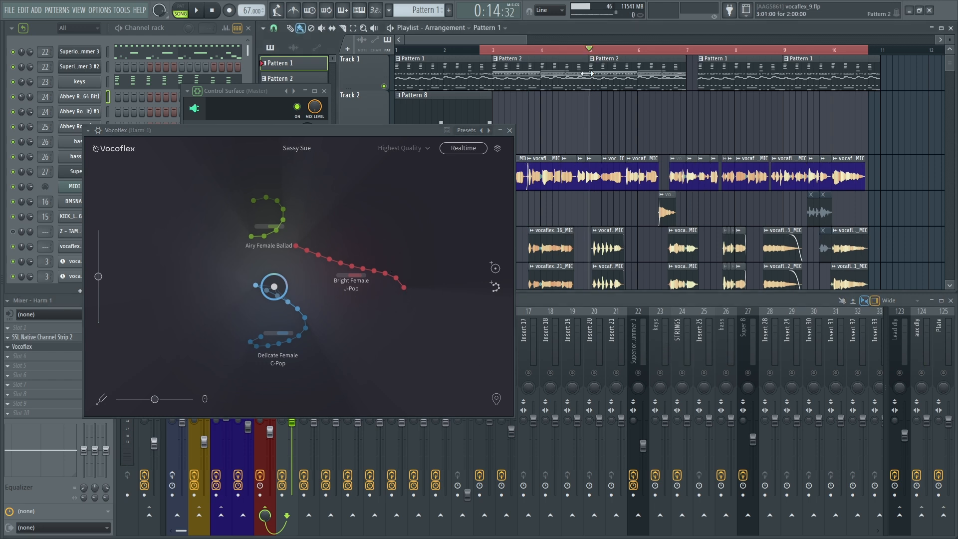
key(space)
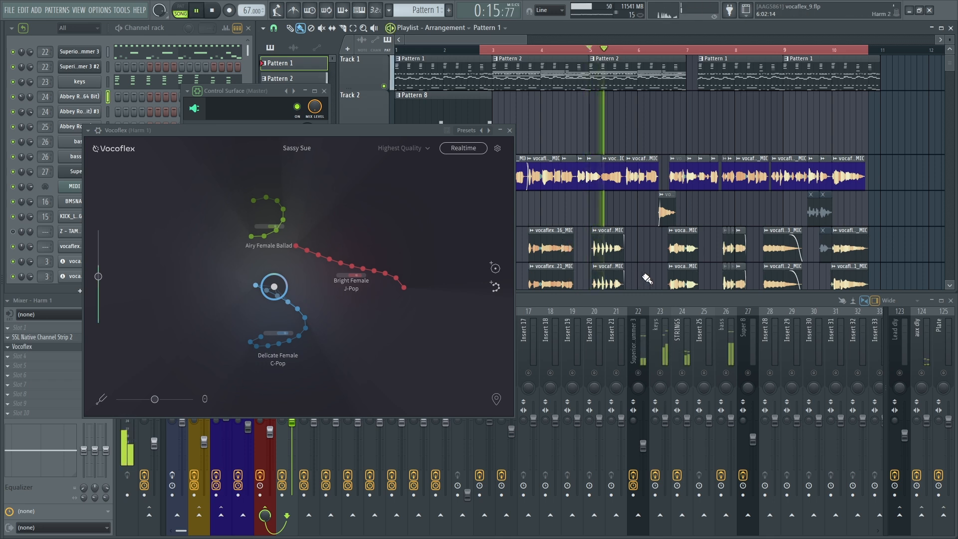
key(space)
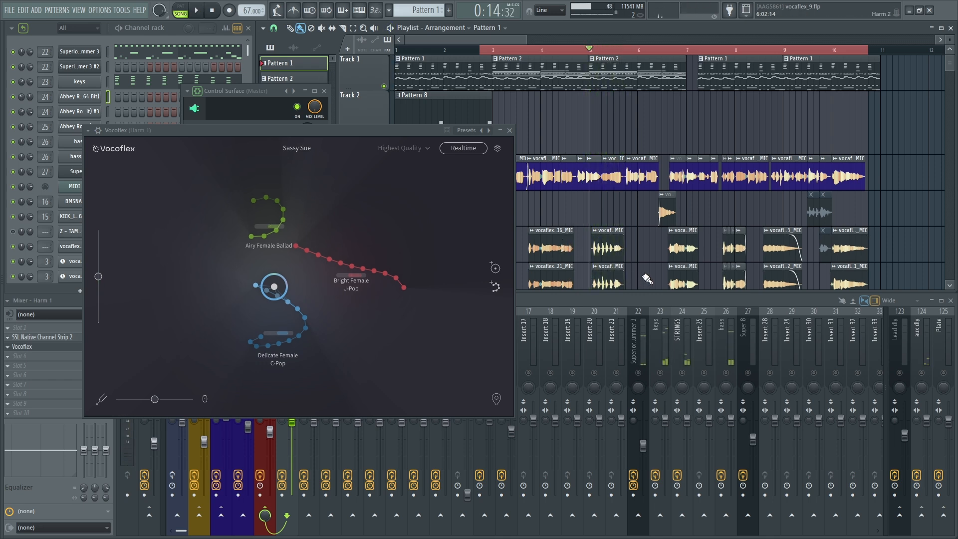
scroll(647, 278, down, 3)
key(space)
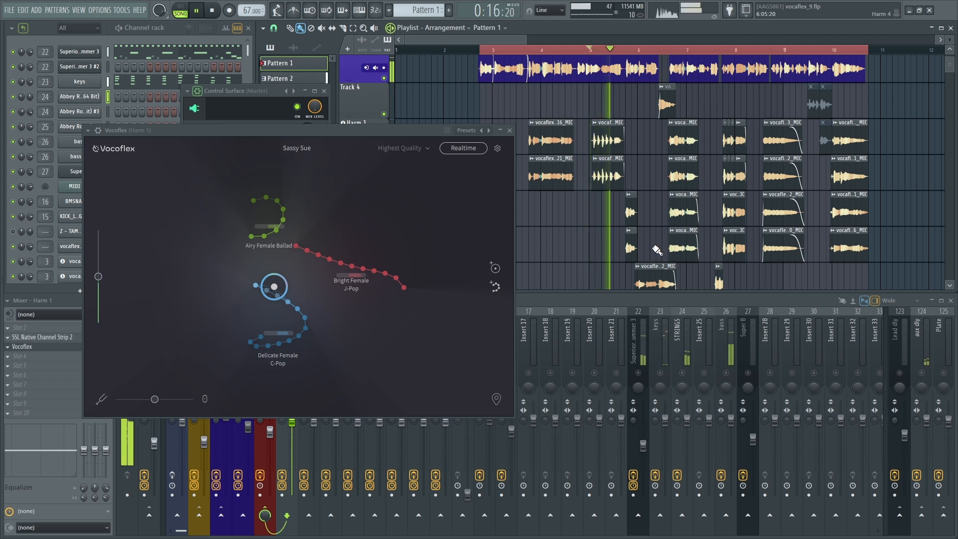
key(space)
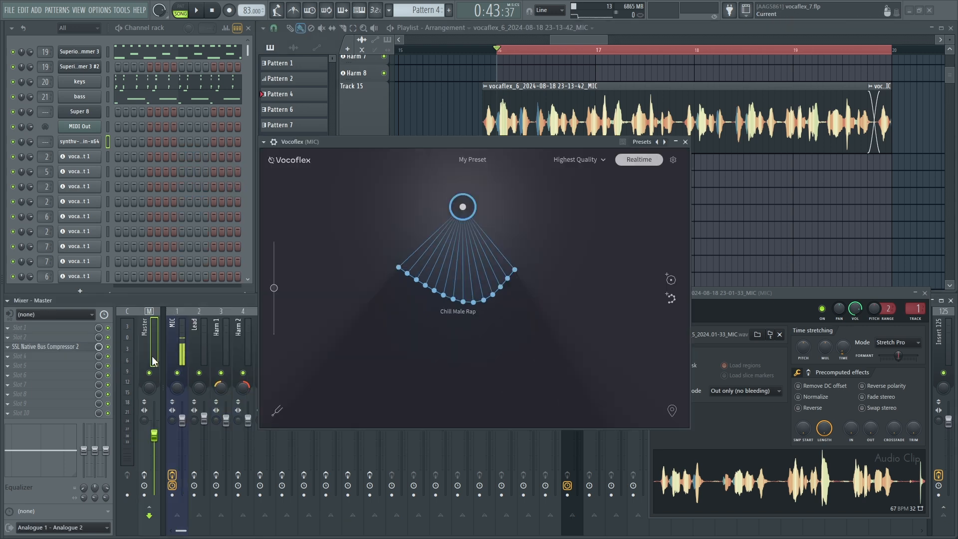
Play the vocaflex_7 song, raise the MIC track's volume to 103%, and move its morph cursor down close to Chill Male Rap.
key(space)
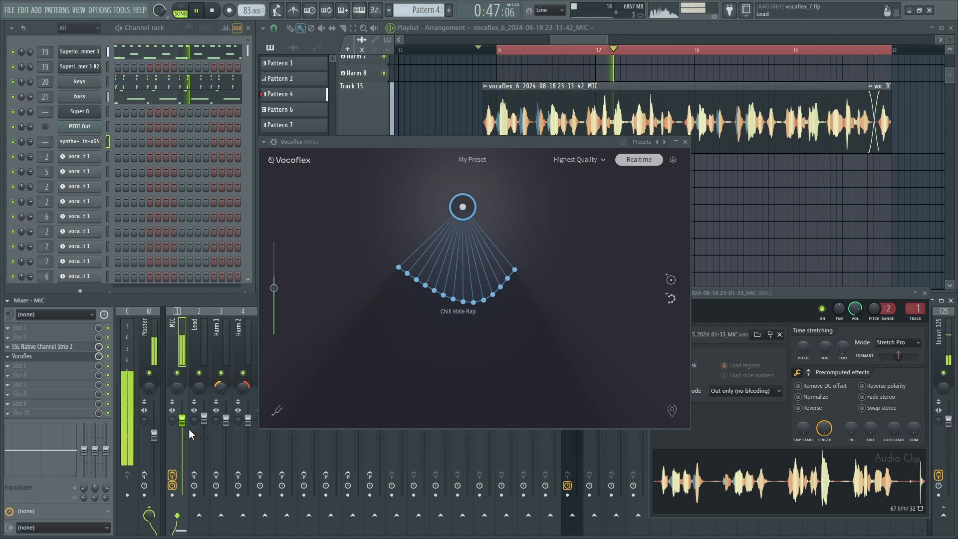
drag(183, 421, 183, 418)
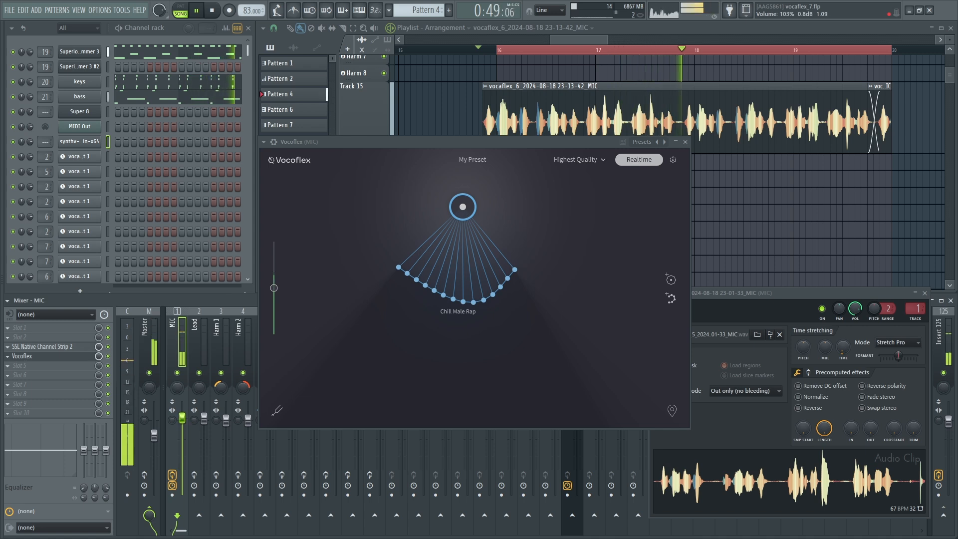
drag(467, 213, 464, 267)
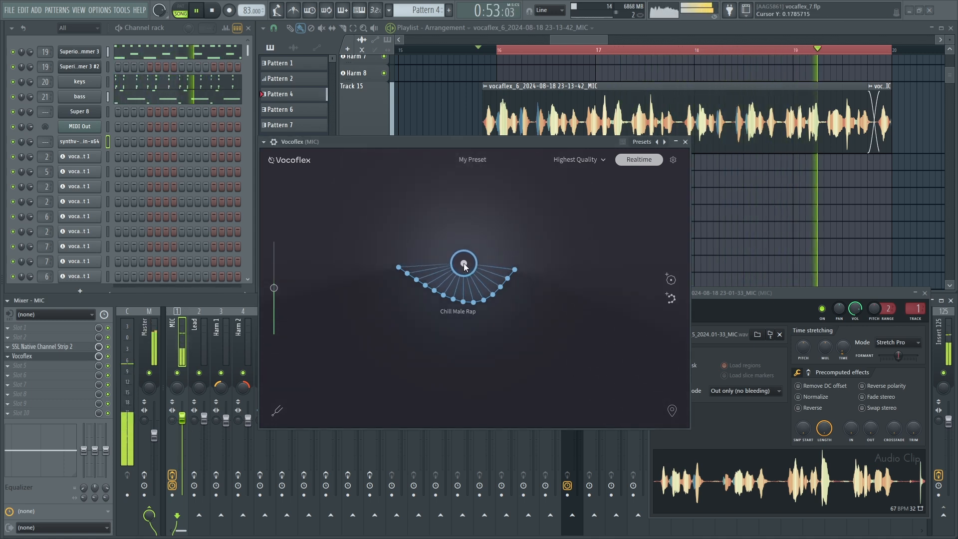
key(space)
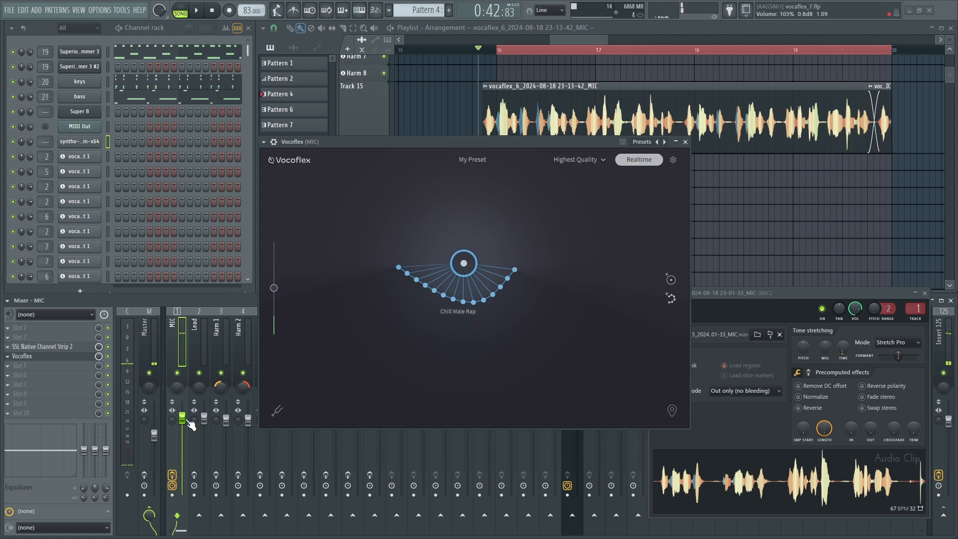
Add the Passionate Male J-Pop voice to the MIC track's Vocoflex and move the morph cursor onto it during playback.
click(493, 160)
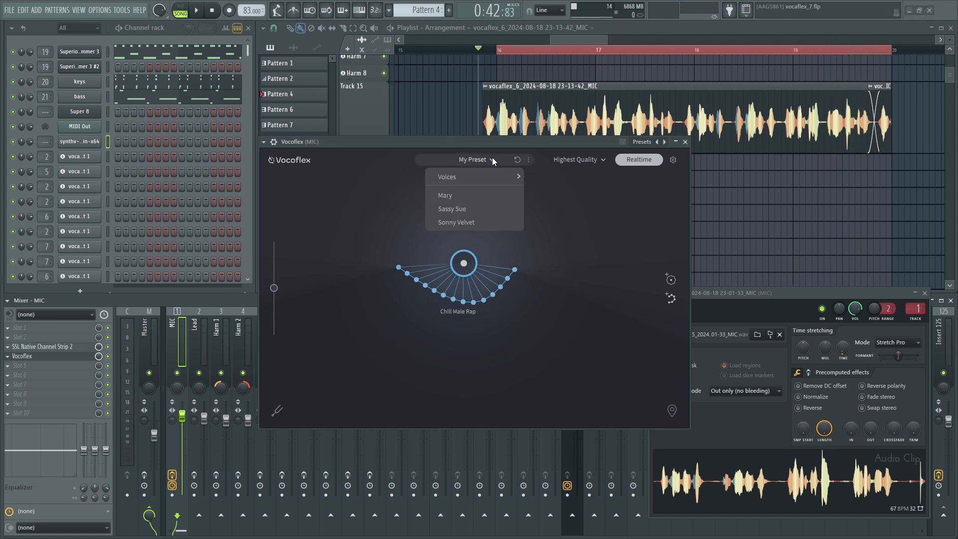
mouse_move(495, 175)
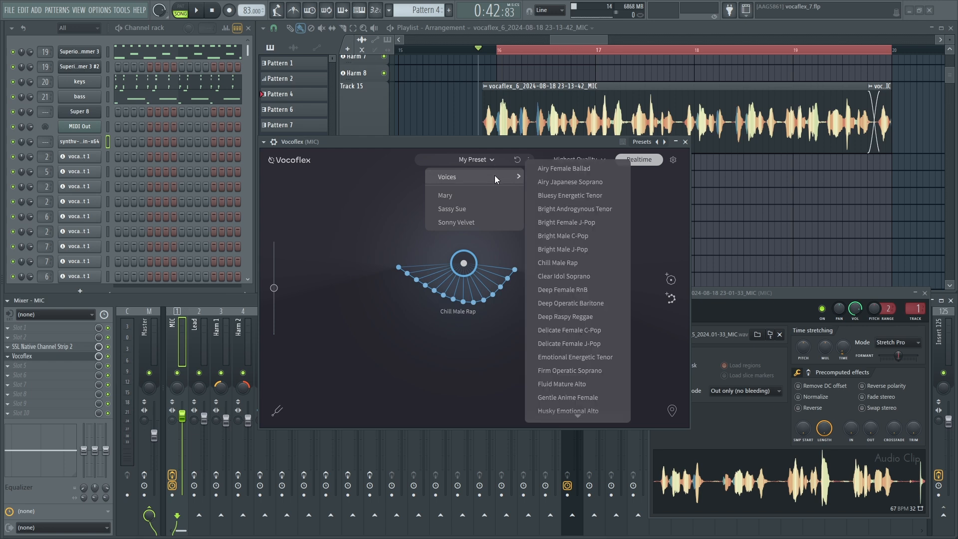
click(617, 247)
key(space)
click(468, 265)
drag(468, 265, 552, 323)
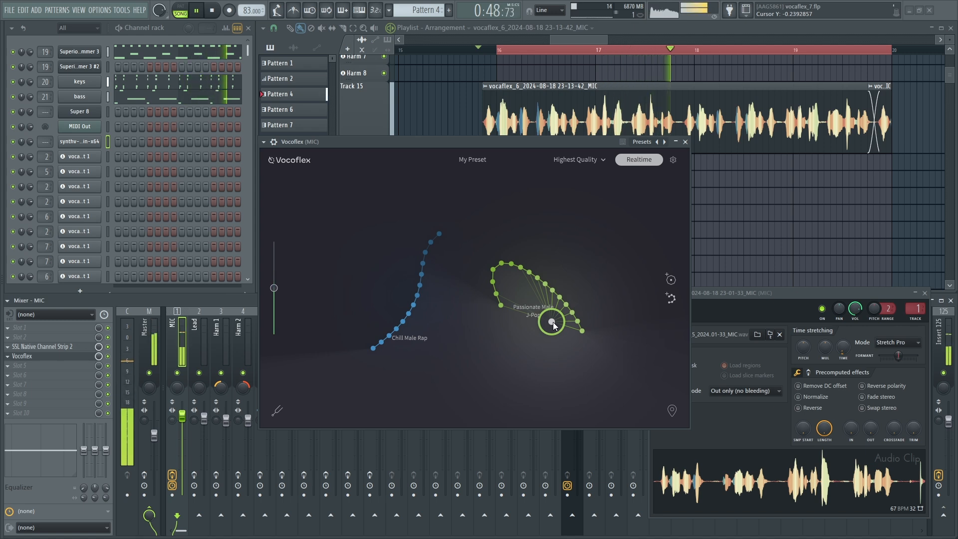
Compare the rap with and without voice morphing by lowering the MIC track's Vocoflex mix level, replaying, and raising it again.
drag(553, 323, 547, 319)
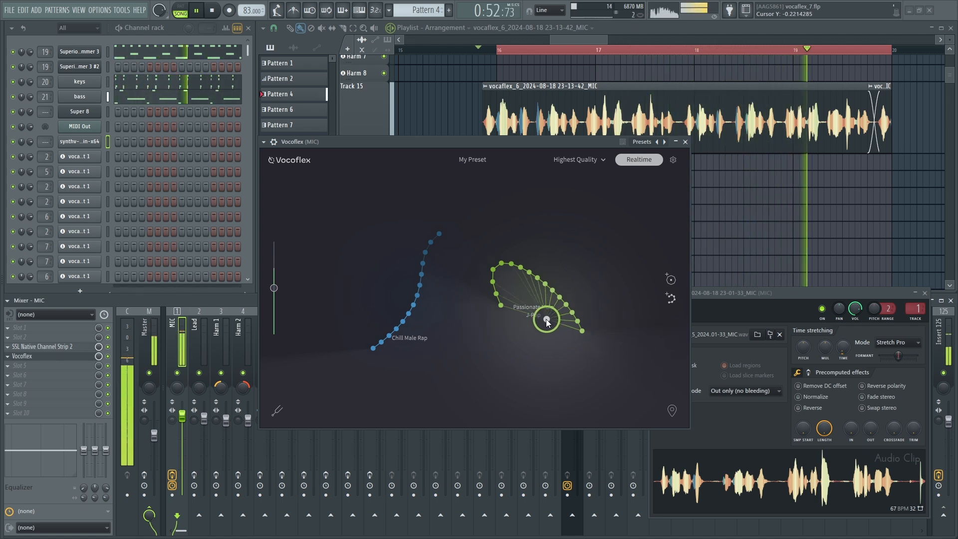
key(space)
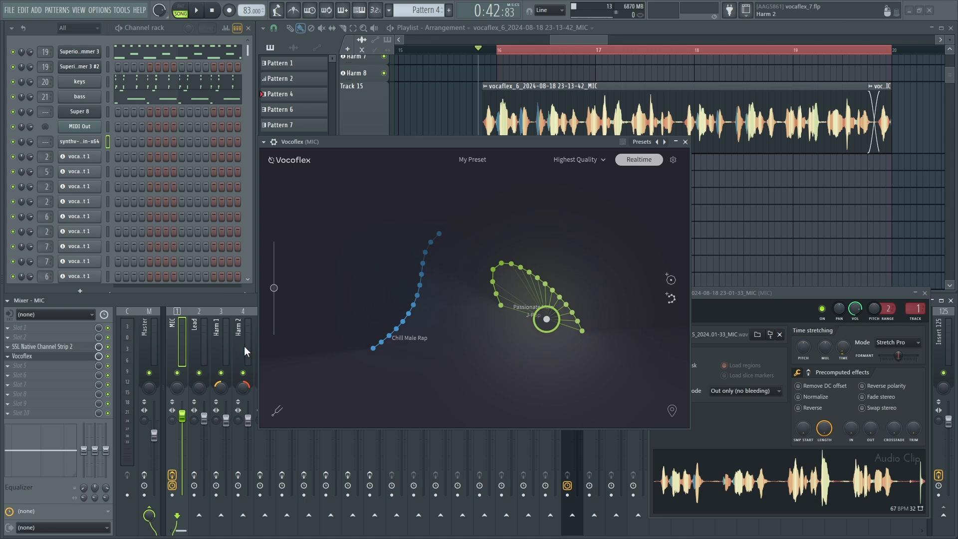
drag(99, 357, 99, 407)
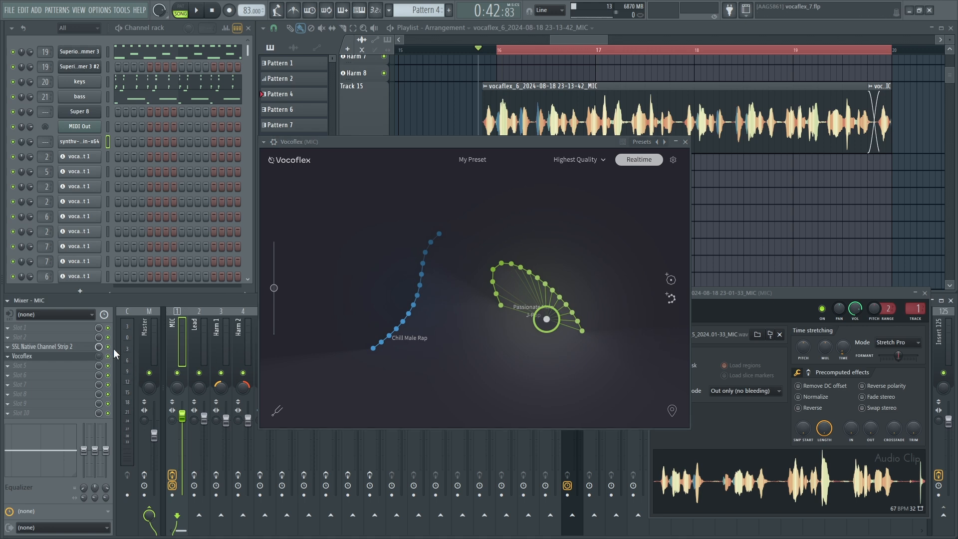
key(space)
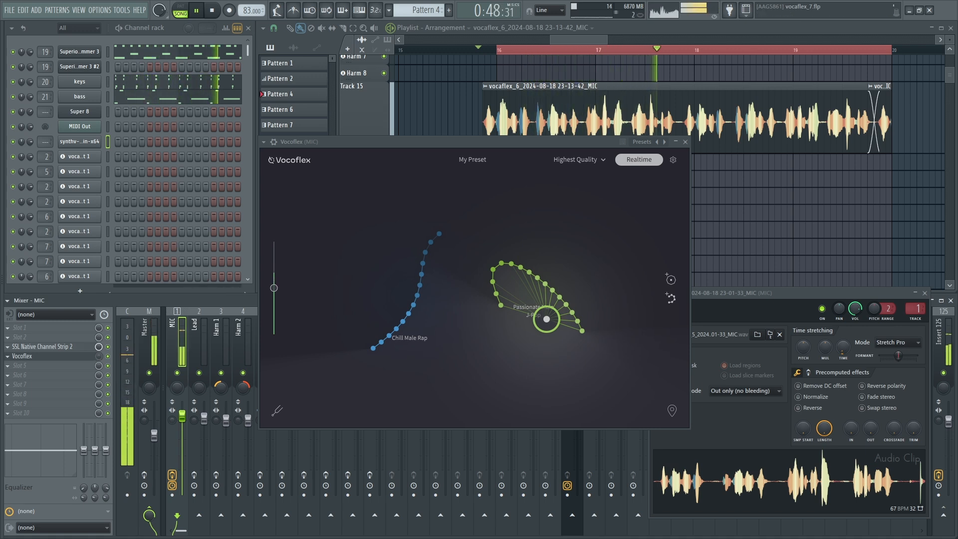
drag(99, 357, 99, 306)
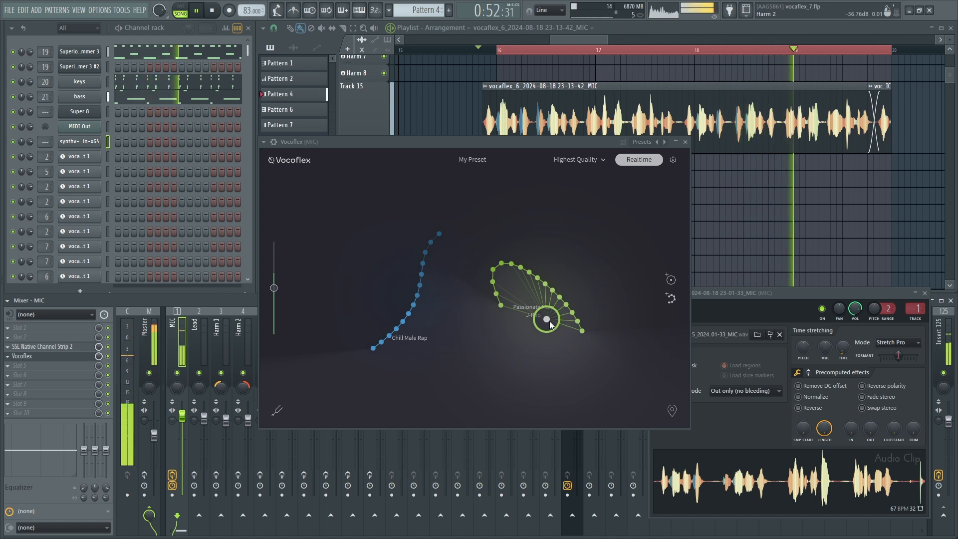
Move the MIC track's morph cursor far to the outer side of Chill Male Rap, audition it, and stop playback.
drag(546, 321, 349, 266)
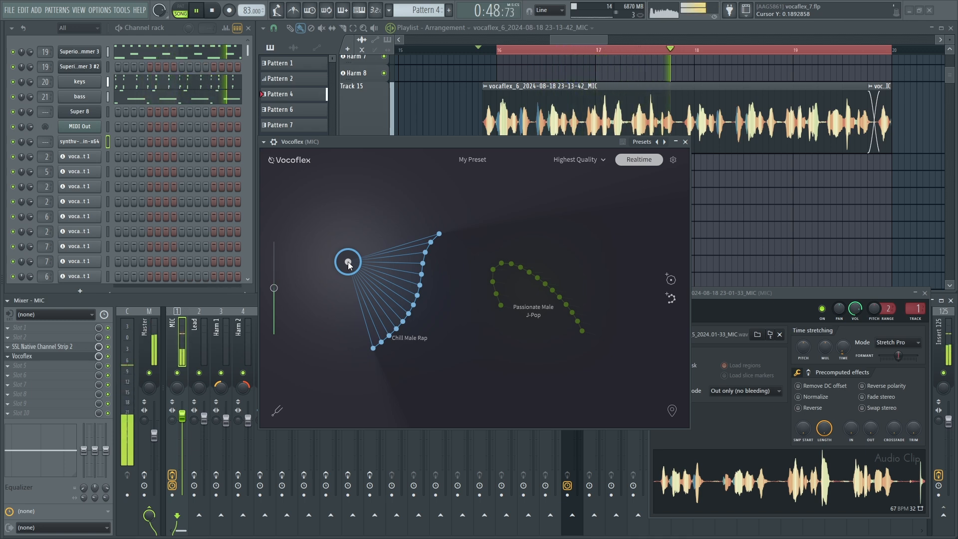
key(space)
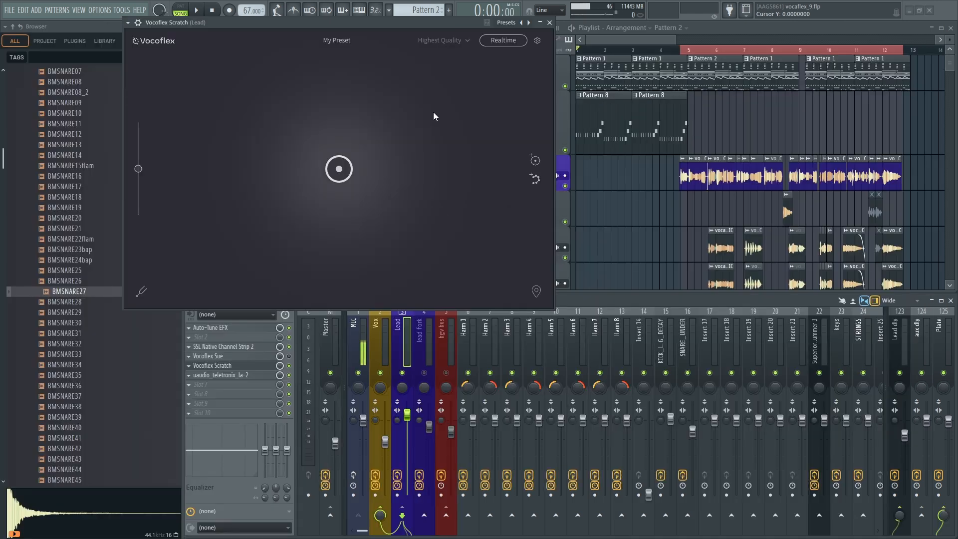
Start adding a colour-generated voice to the Lead track's Vocoflex Scratch and move its timbre point from the upper edge to the middle.
click(537, 163)
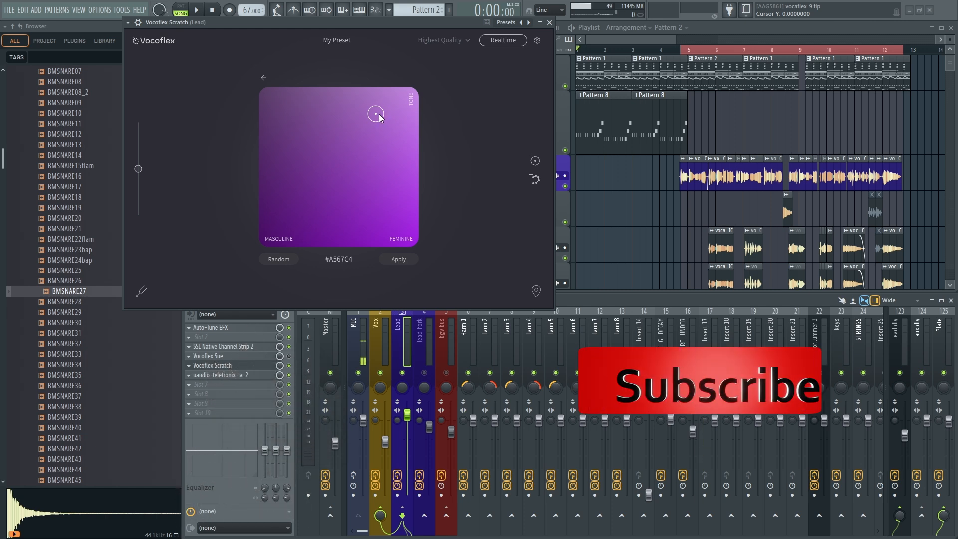
drag(366, 106, 340, 89)
drag(296, 208, 339, 163)
Cycle through random hues for the voice timbre until blue #3C84A5, and open its colour code for editing.
click(286, 261)
click(286, 261)
click(287, 261)
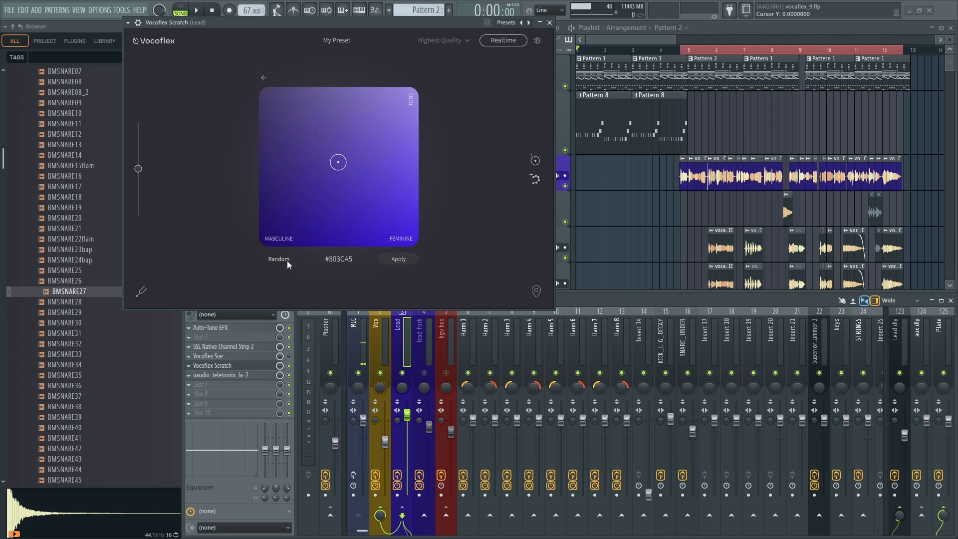
click(286, 261)
click(286, 260)
click(286, 260)
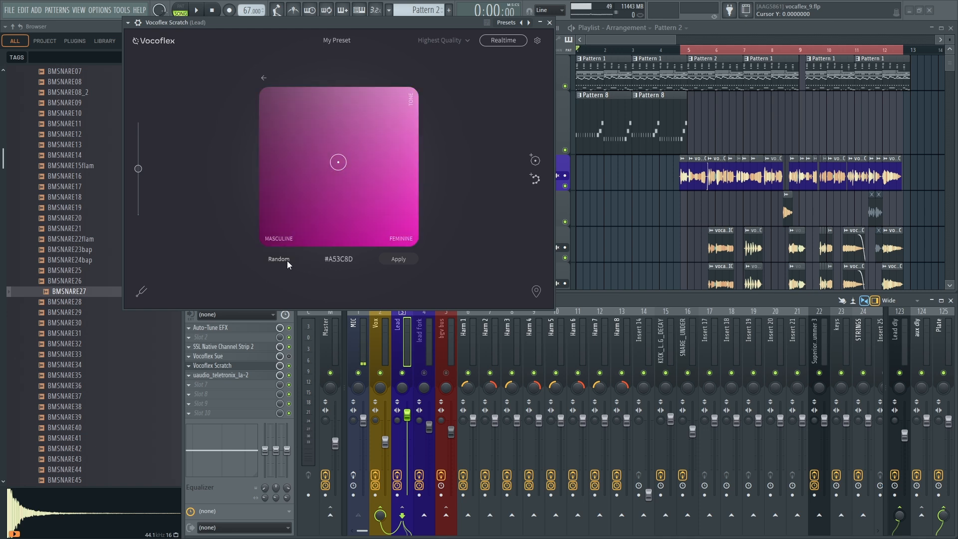
click(287, 261)
click(287, 260)
click(287, 261)
click(340, 259)
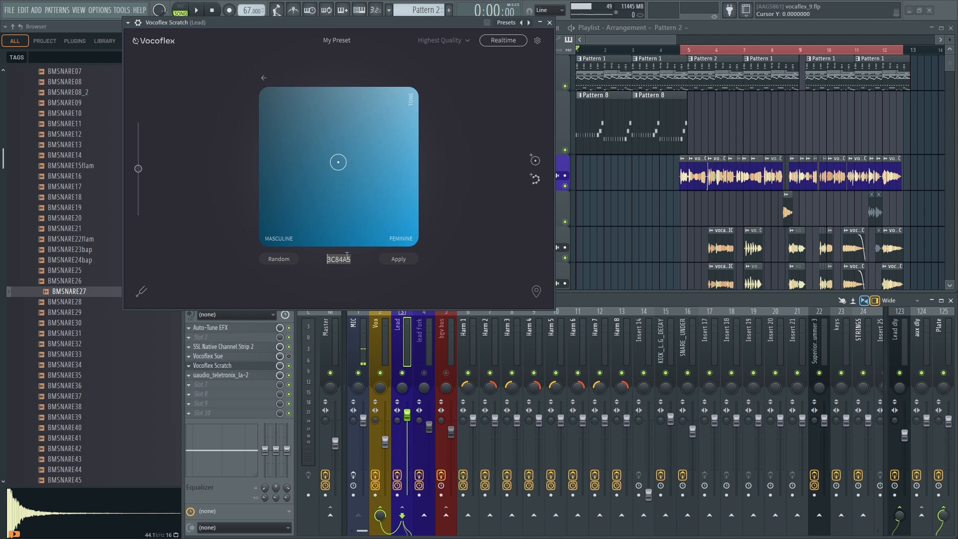
Shift the timbre point slightly toward Feminine with more tone, giving #4A96B9, and pick another random hue.
drag(321, 171, 363, 154)
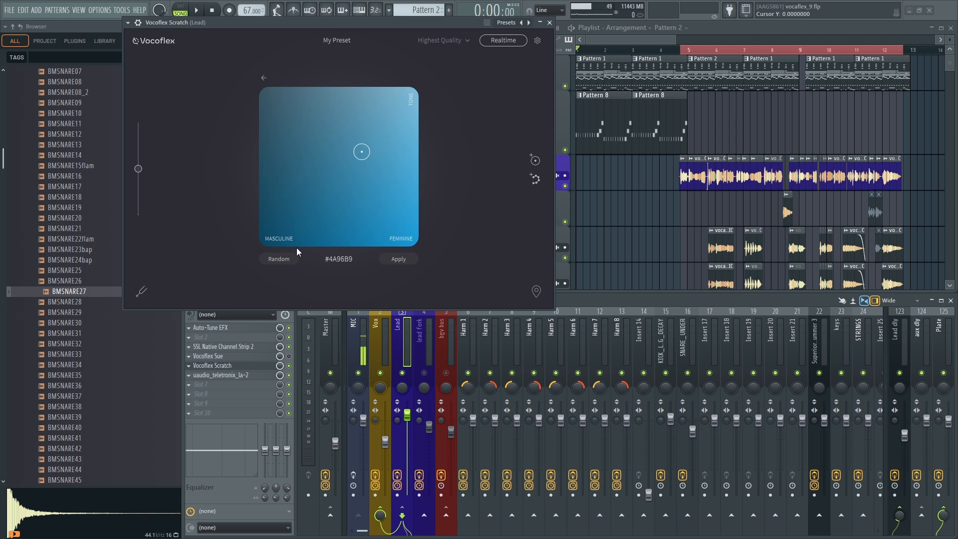
click(279, 259)
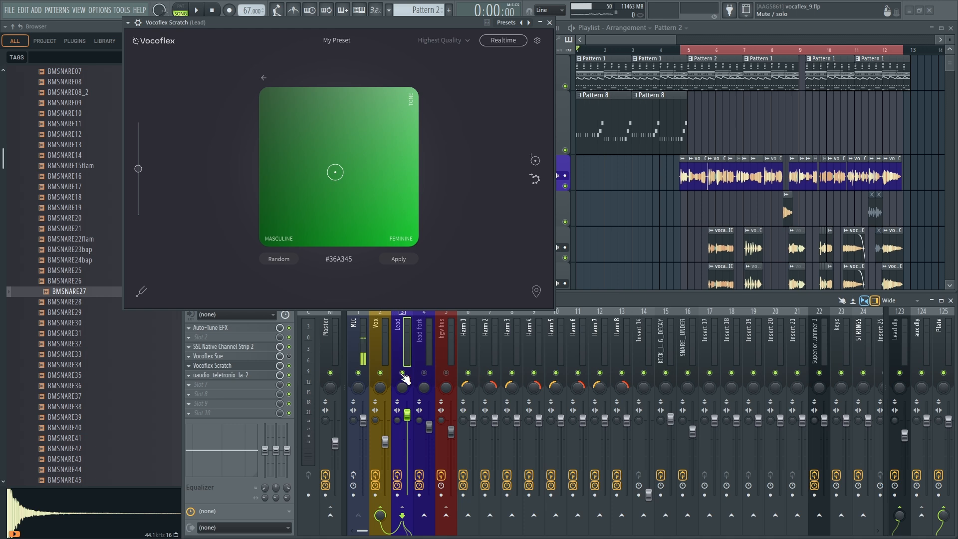
Solo the Lead track, play the song, set the voice timbre to #62D972 near the Feminine side, and apply it.
right_click(403, 374)
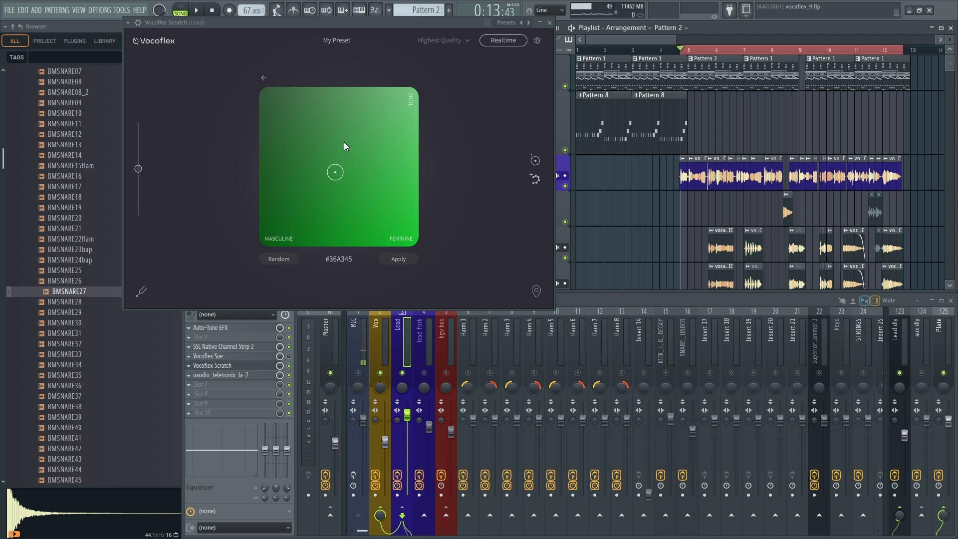
key(space)
drag(393, 173, 401, 136)
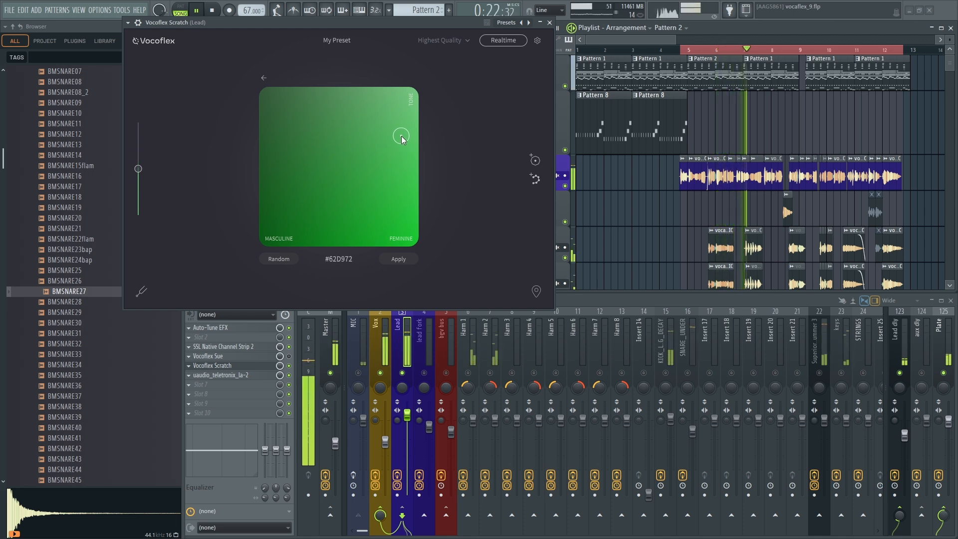
click(397, 259)
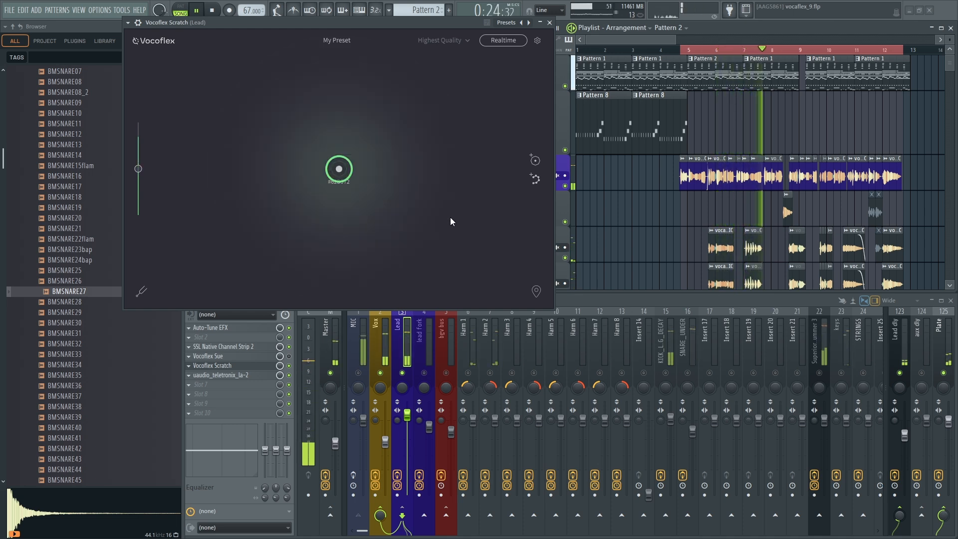
Move the morph cursor away from #62D972 and add a second, strongly feminine voice with the random hue #A2E617.
drag(343, 172, 417, 146)
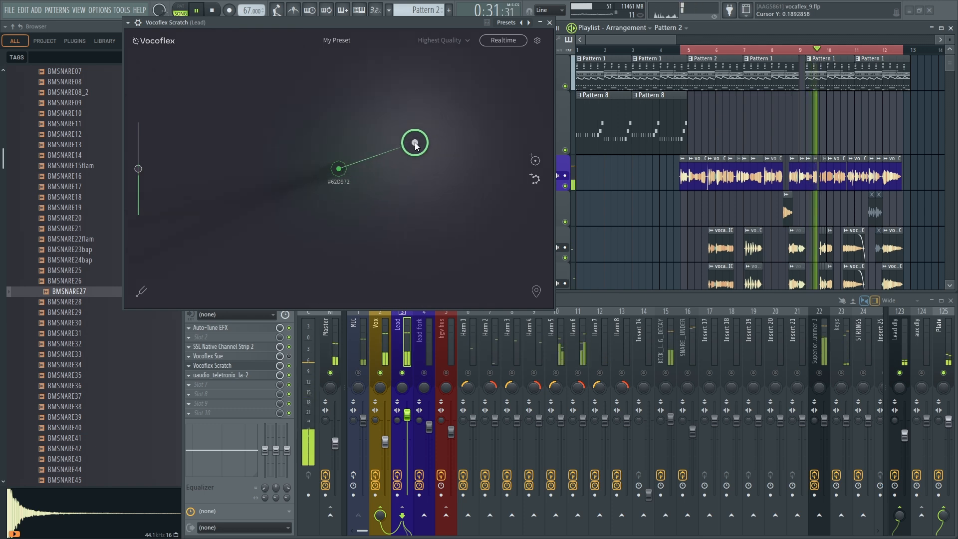
click(536, 160)
mouse_move(400, 136)
mouse_down()
mouse_move(411, 95)
mouse_move(457, 206)
mouse_up()
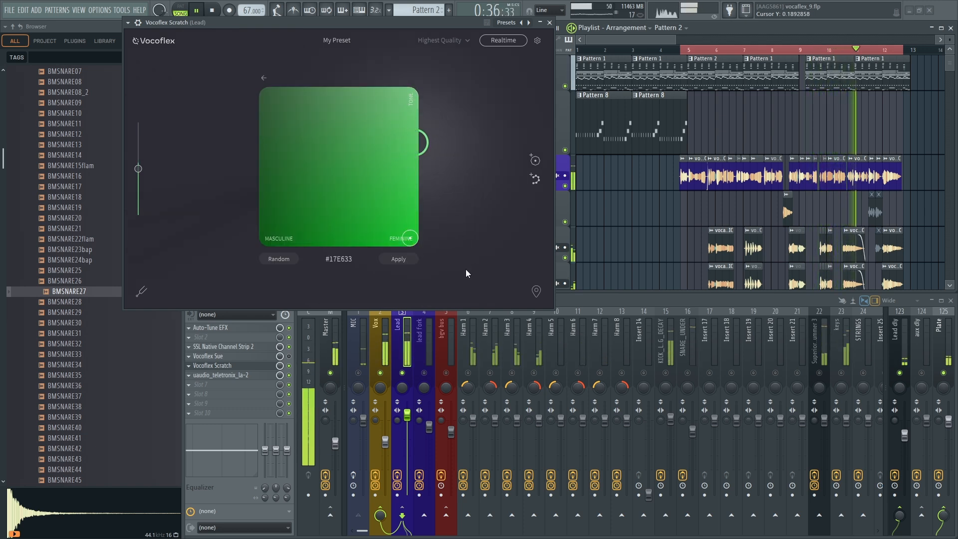
click(292, 260)
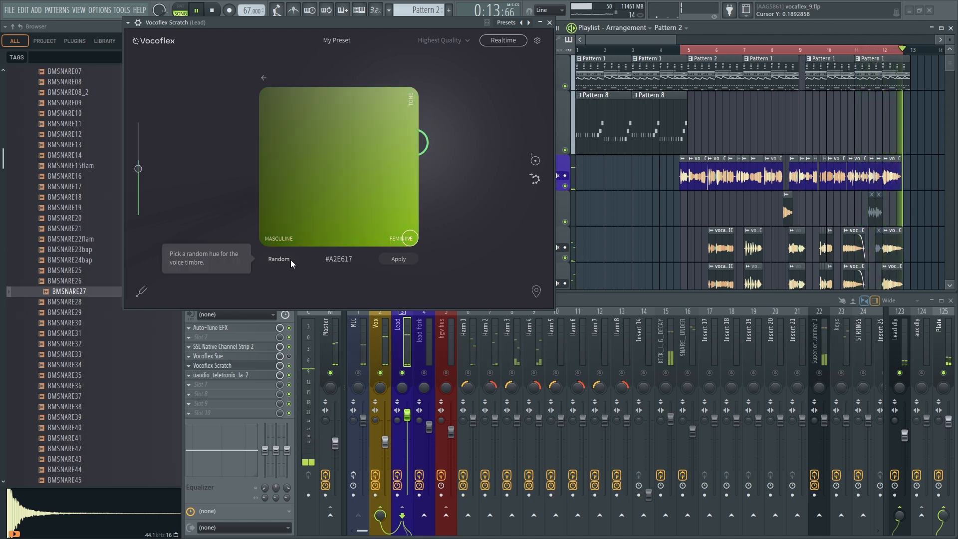
click(413, 257)
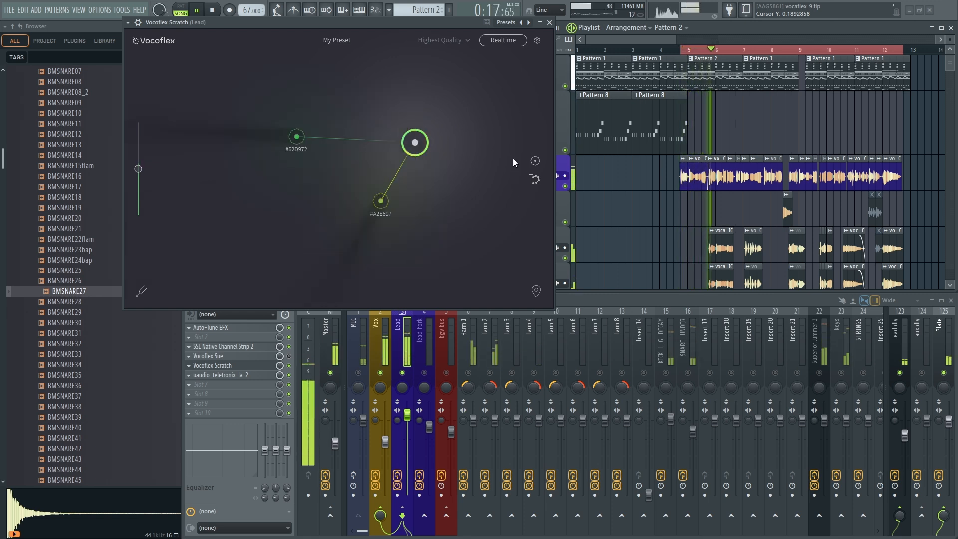
Add a third colour-generated voice, randomizing its hue until blue #172FE6, and apply it.
click(537, 160)
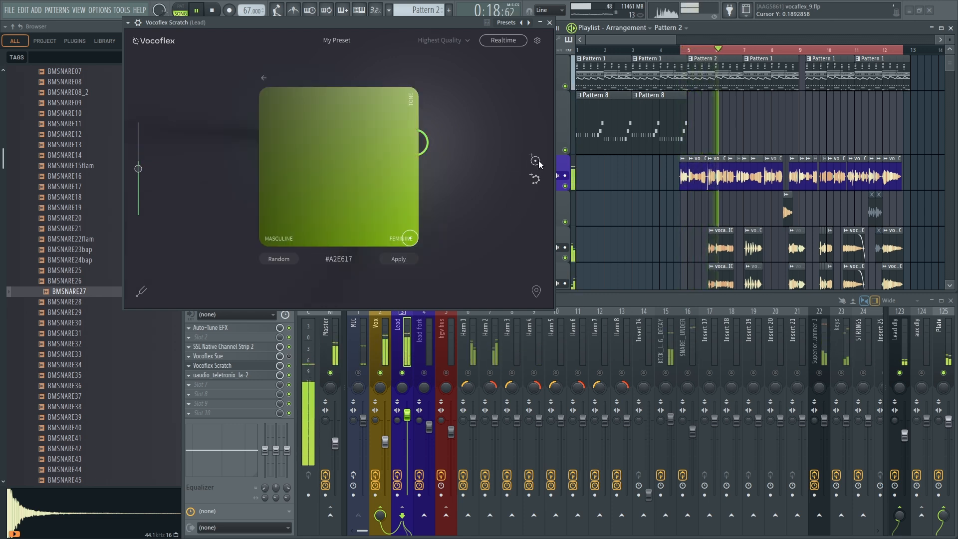
click(286, 257)
click(286, 257)
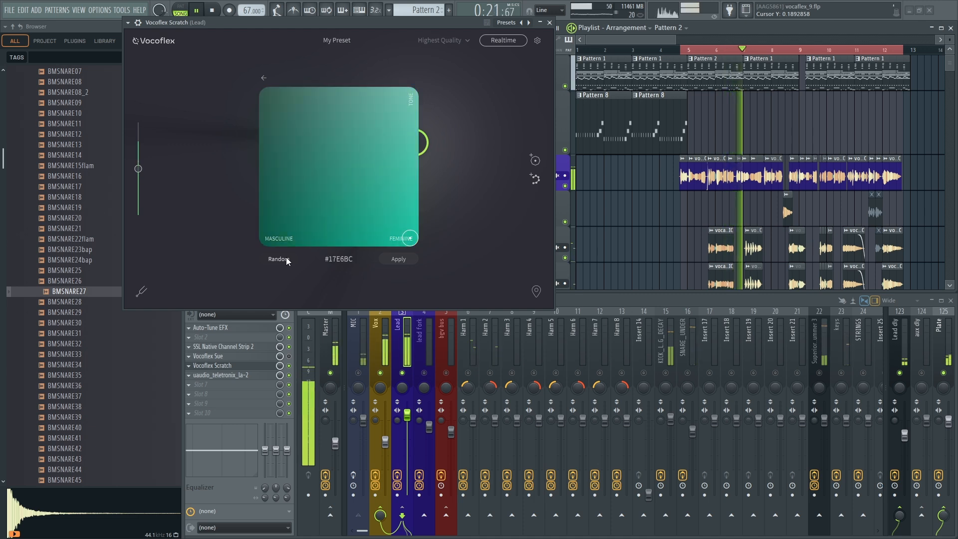
click(286, 256)
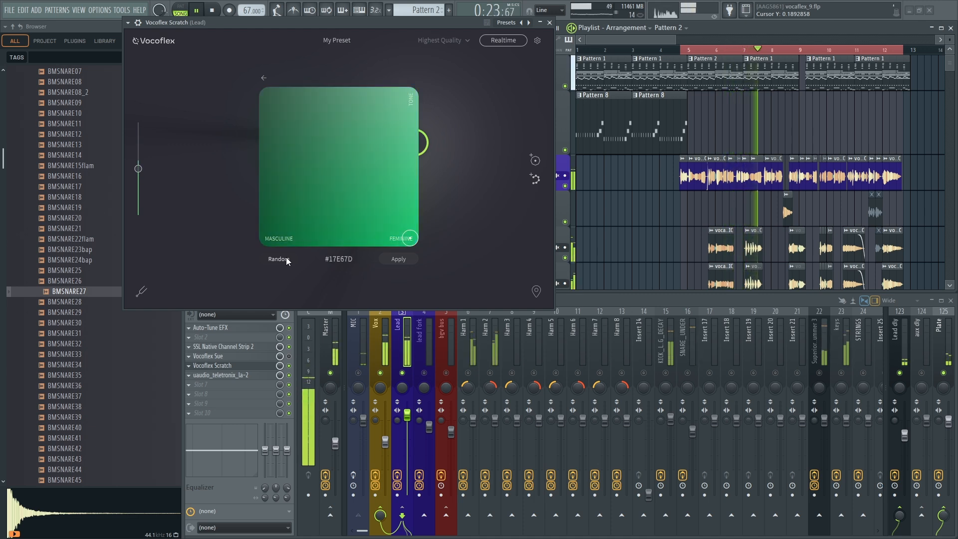
click(286, 259)
click(286, 258)
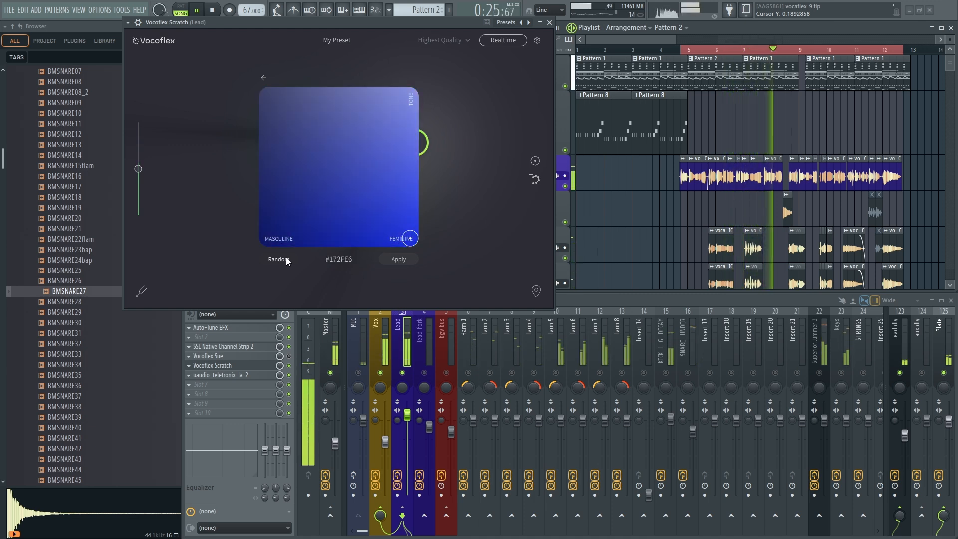
click(406, 259)
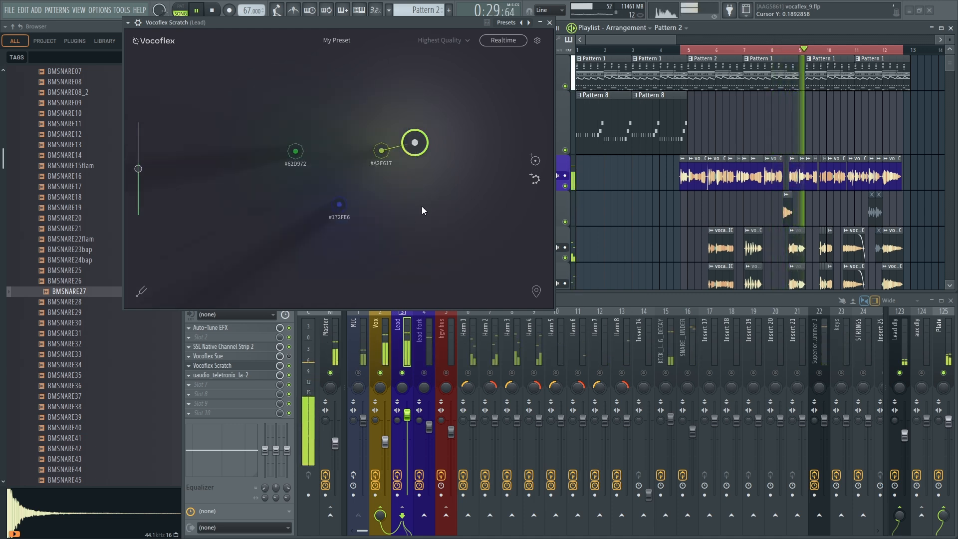
Audition blends of the three voices by moving the morph cursor above them, and leave it between #62D972 and #172FE6.
drag(412, 145, 340, 109)
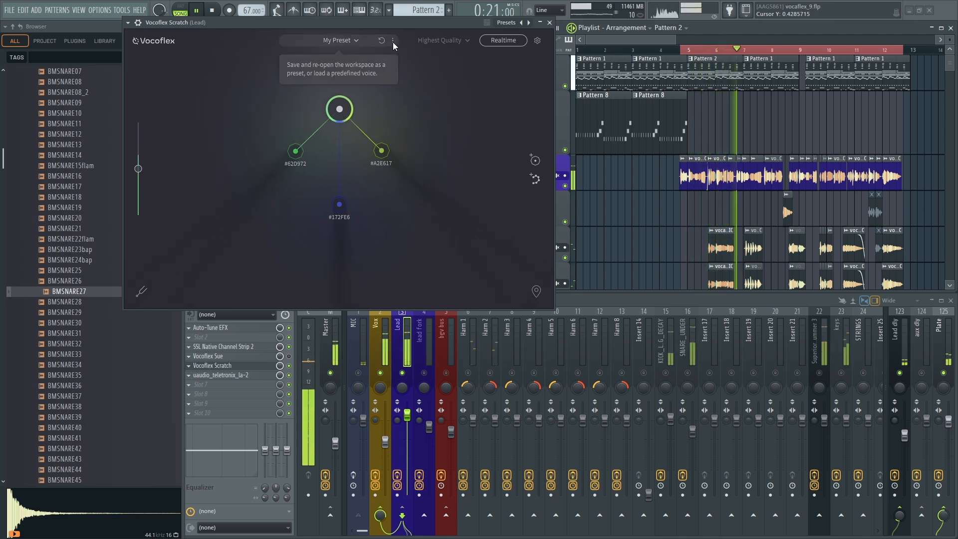
drag(343, 113, 305, 196)
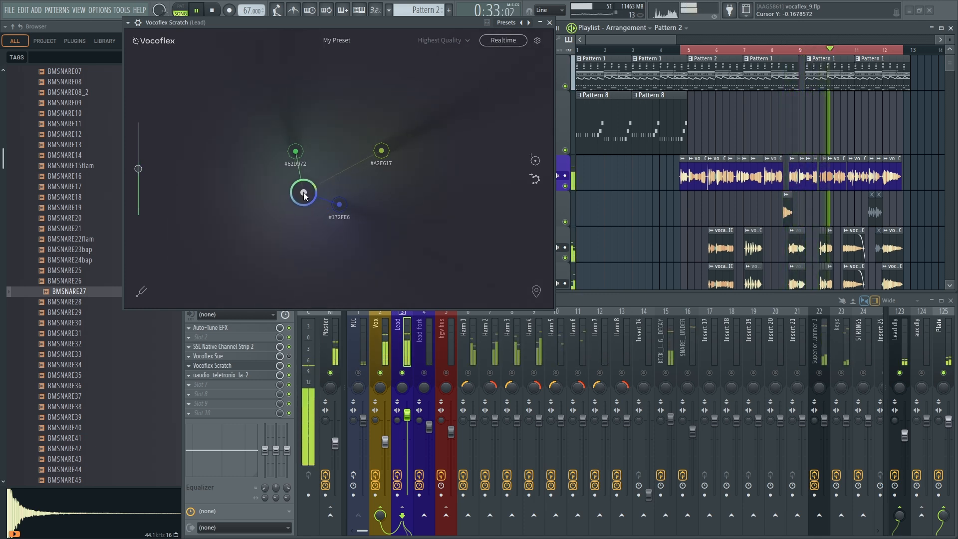
Save the three-voice workspace as a new preset named Mary and reset the workspace to empty.
mouse_move(373, 41)
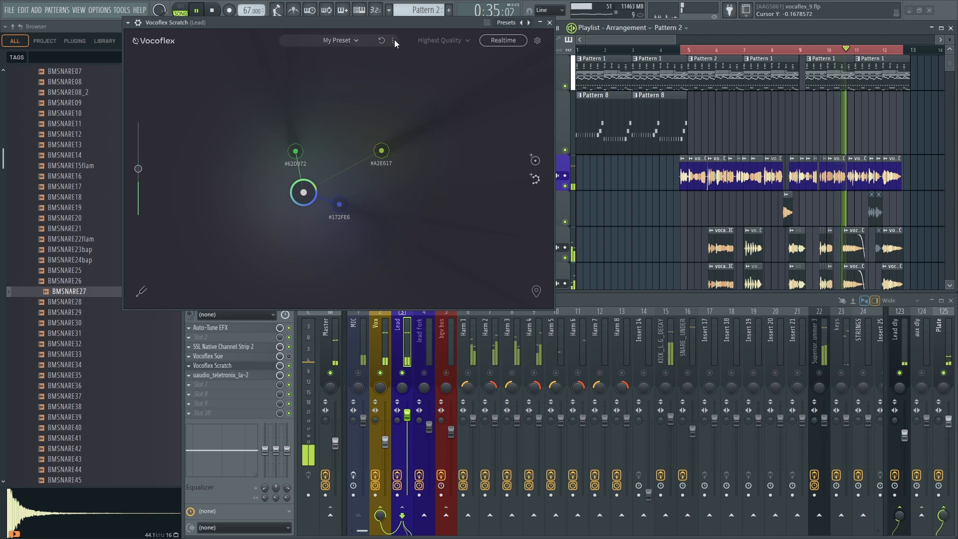
click(393, 41)
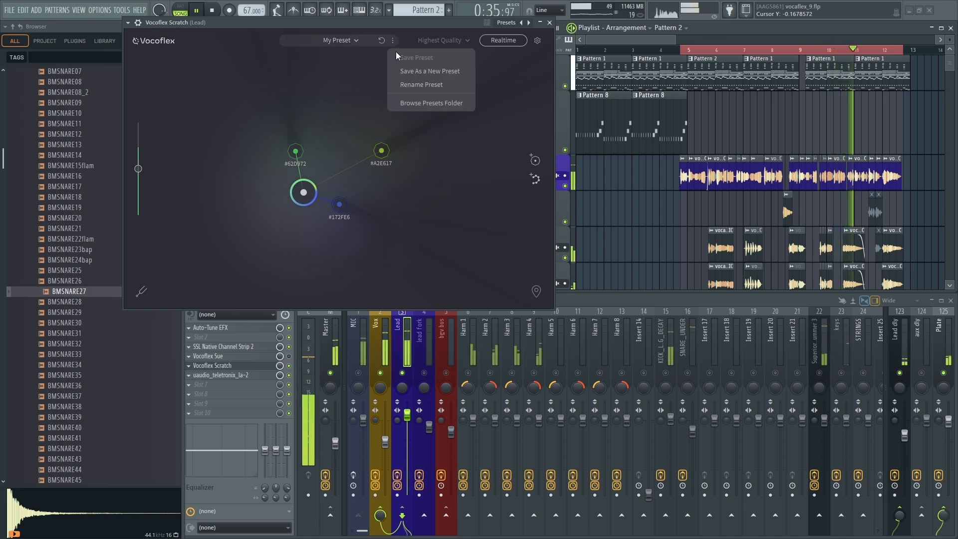
click(418, 73)
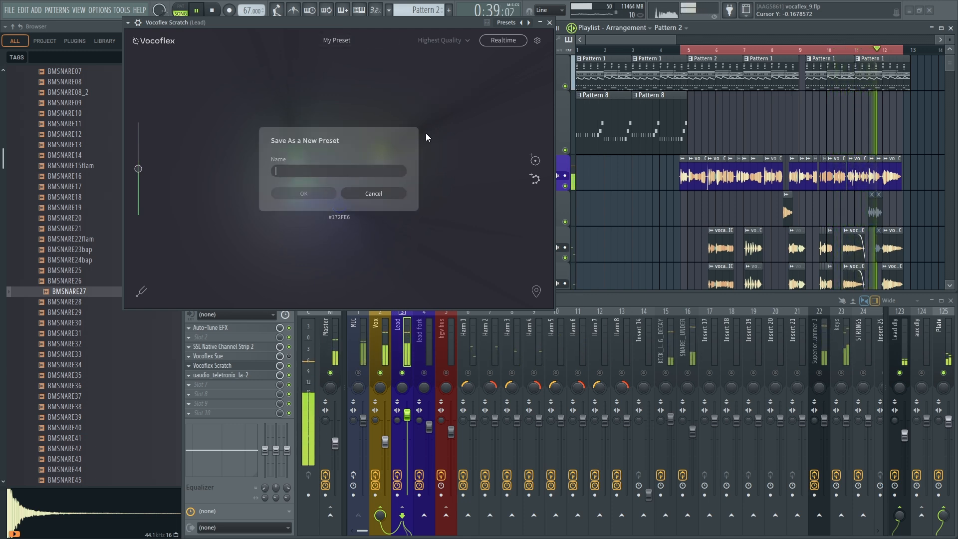
text(Mary)
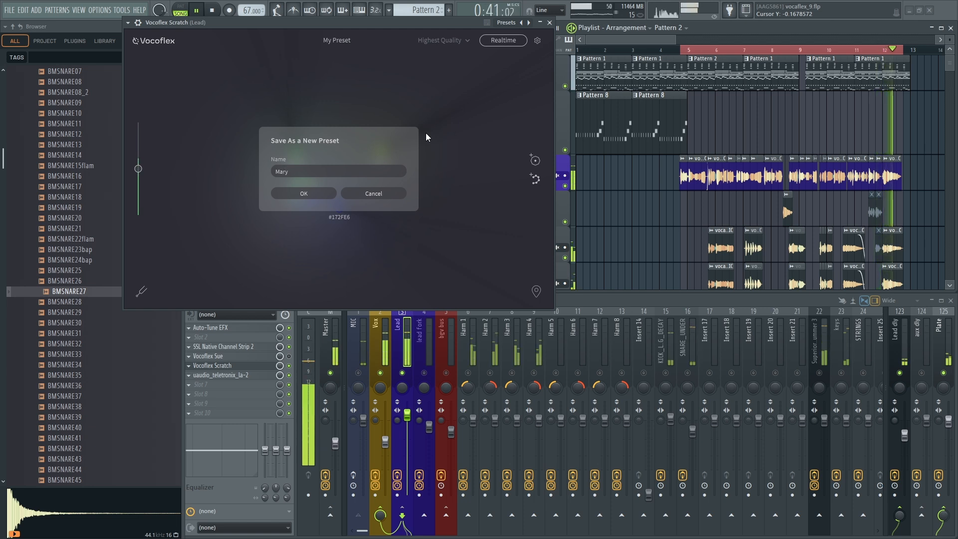
click(318, 195)
mouse_move(391, 43)
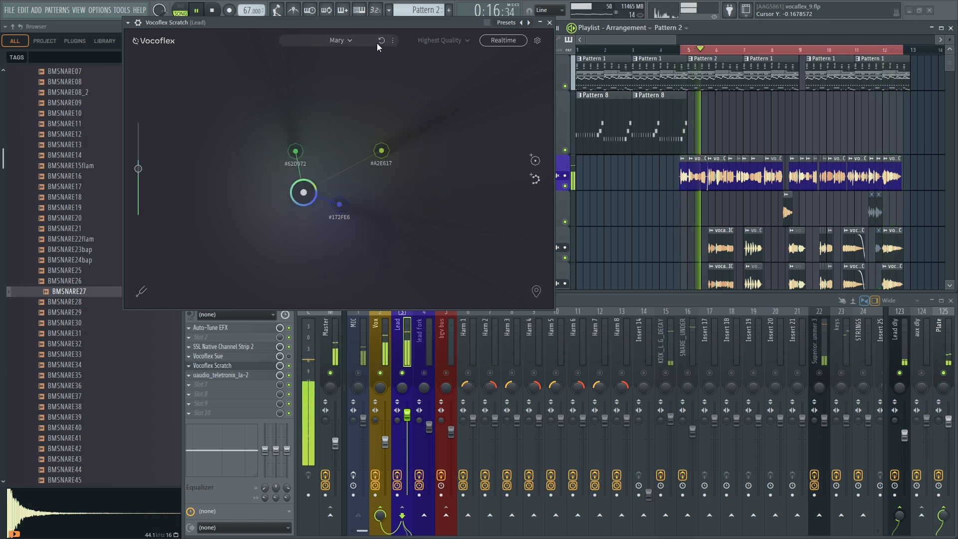
click(382, 41)
Load the Sassy Sue preset and move the morph cursor well outside the Airy Female Ballad voice during playback.
click(357, 42)
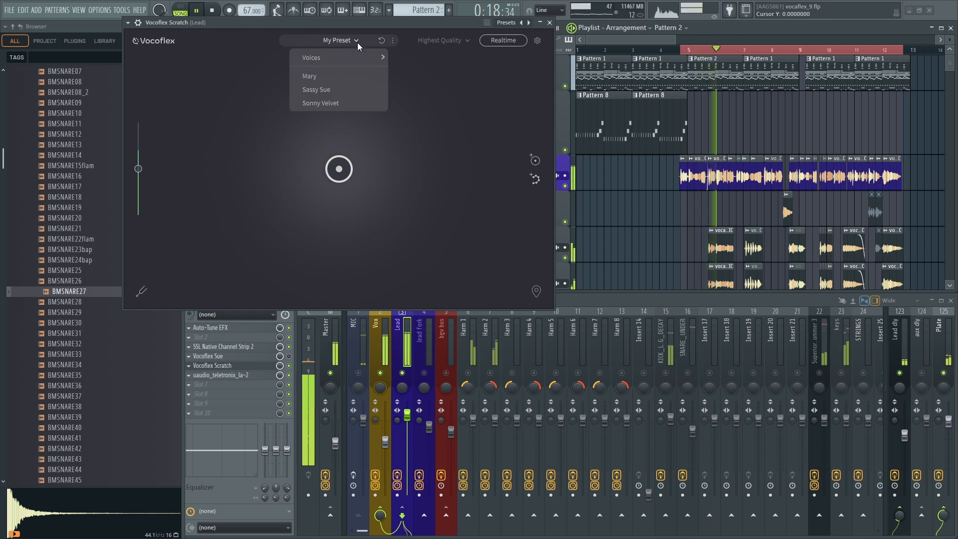
click(355, 93)
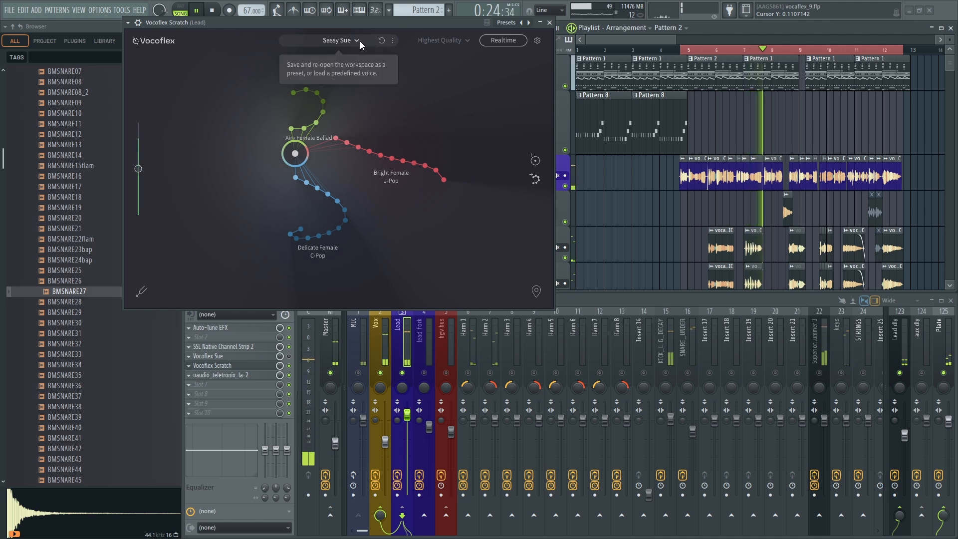
drag(295, 153, 210, 111)
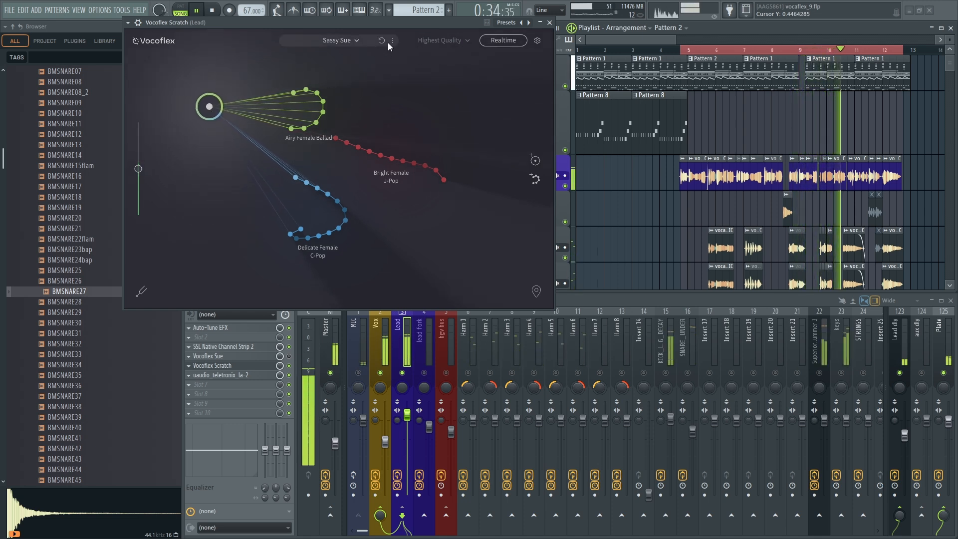
Reset the workspace, load the saved Mary preset to hear it on the lead vocal, and stop playback.
click(384, 40)
click(358, 40)
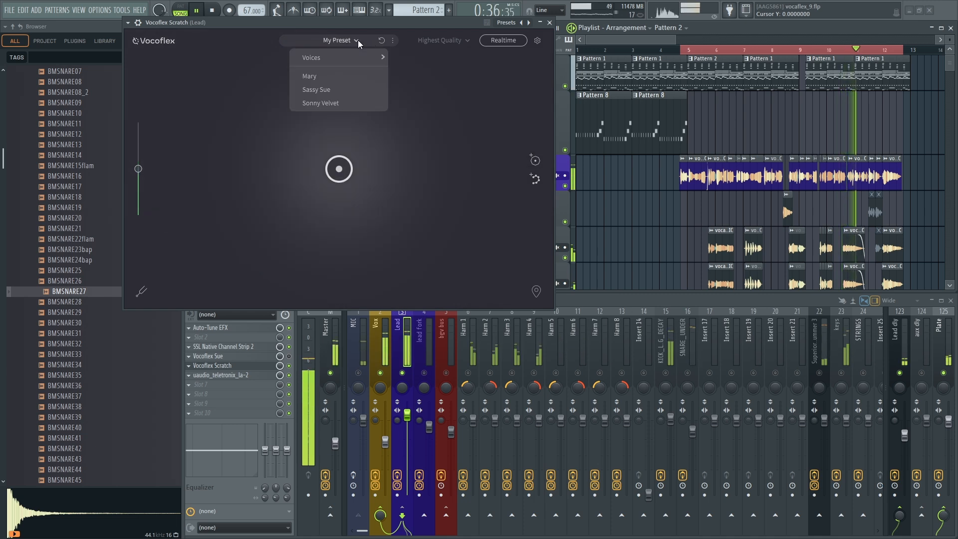
click(336, 78)
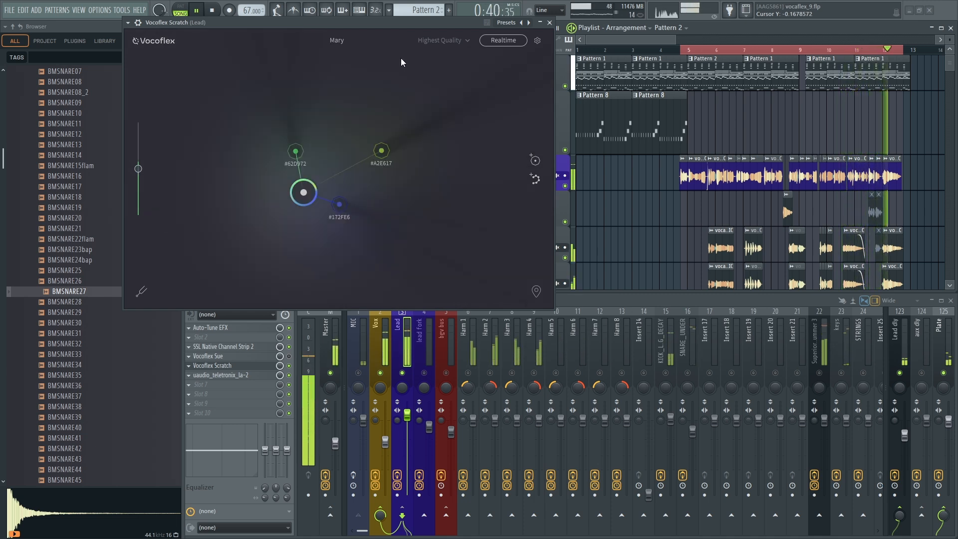
key(space)
Start an empty workspace with the Soothing Female Blues voice and move the morph cursor outside its curve.
click(380, 41)
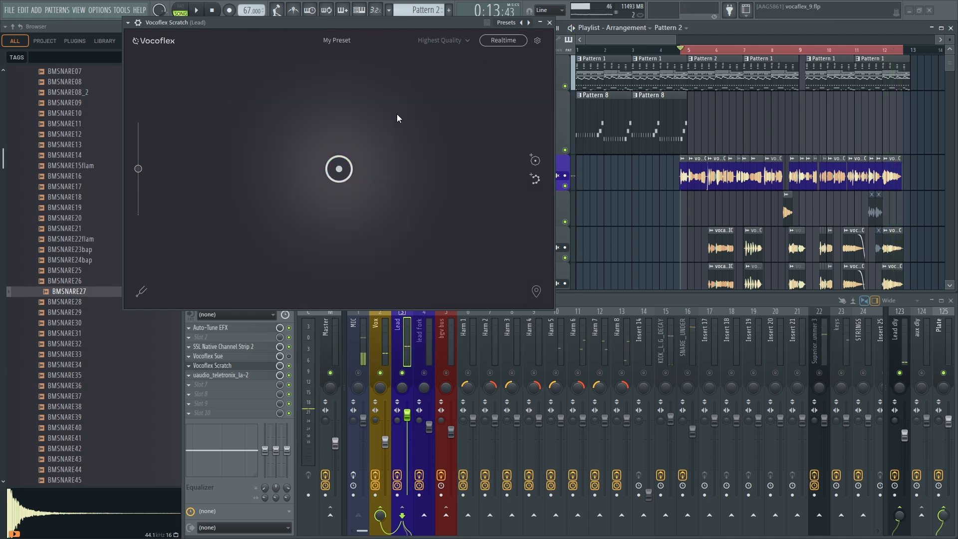
click(358, 41)
mouse_move(368, 58)
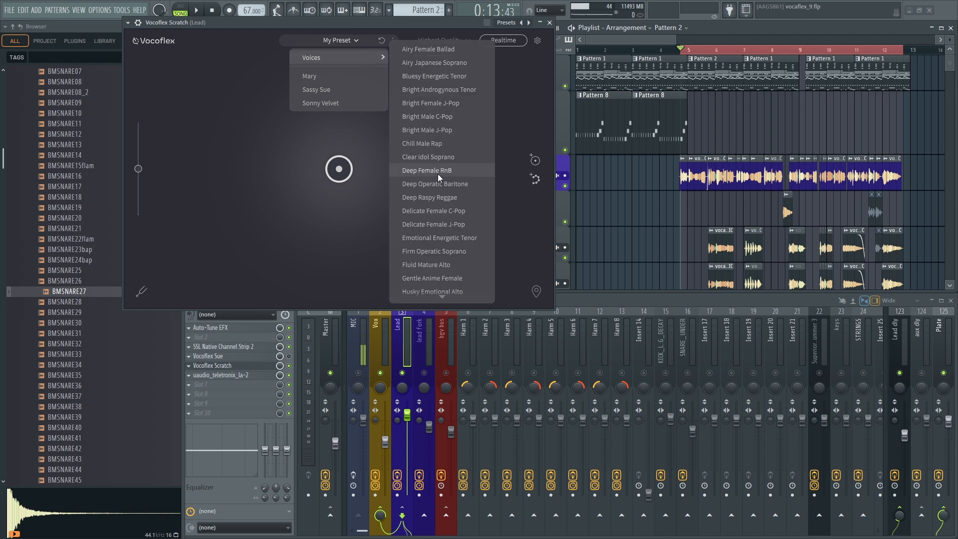
scroll(438, 174, down, 6)
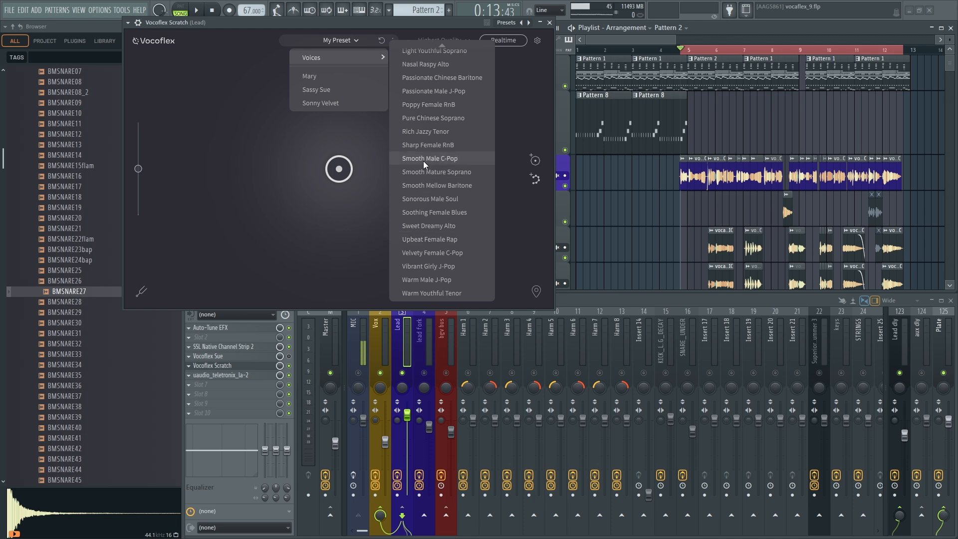
click(432, 214)
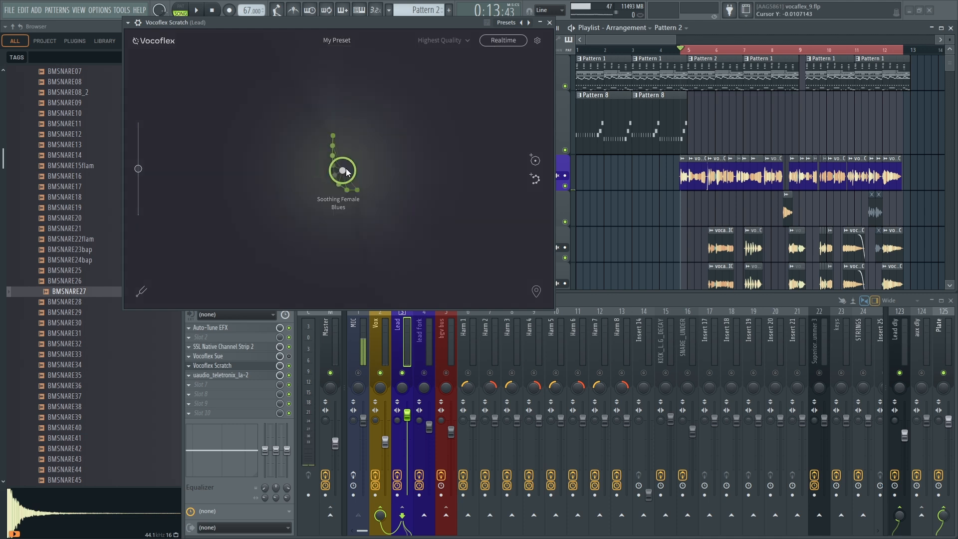
drag(348, 172, 402, 148)
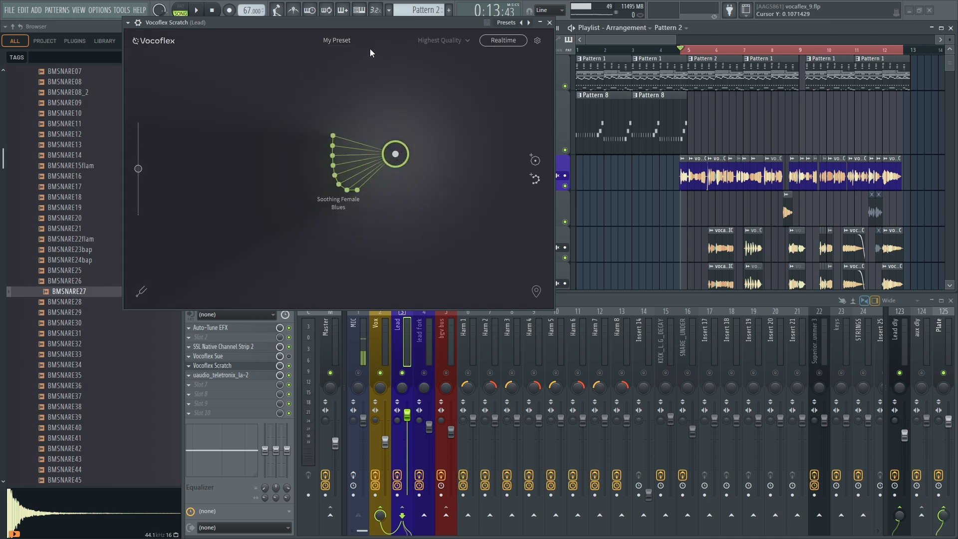
Add the Gentle Anime Female voice to the workspace as a second voice.
click(353, 41)
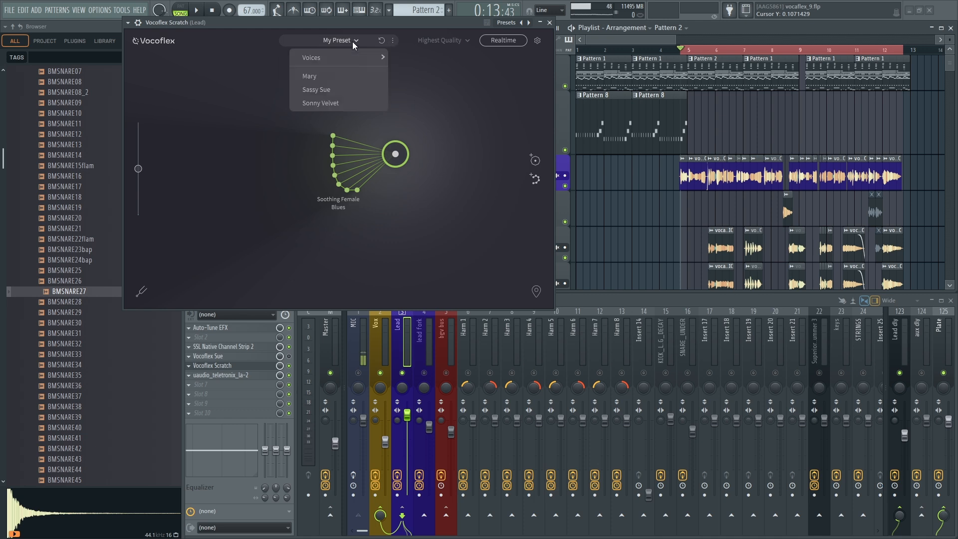
click(378, 63)
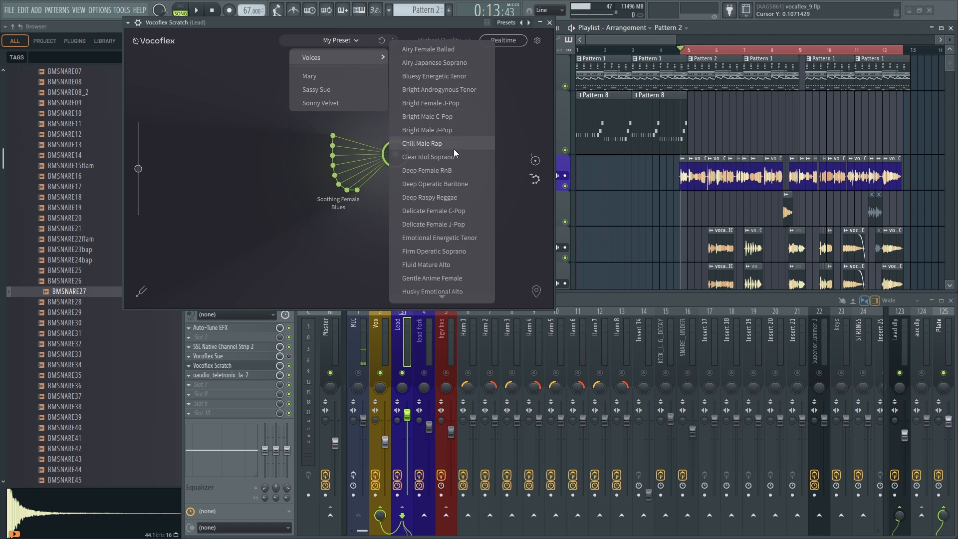
scroll(450, 164, down, 4)
click(450, 168)
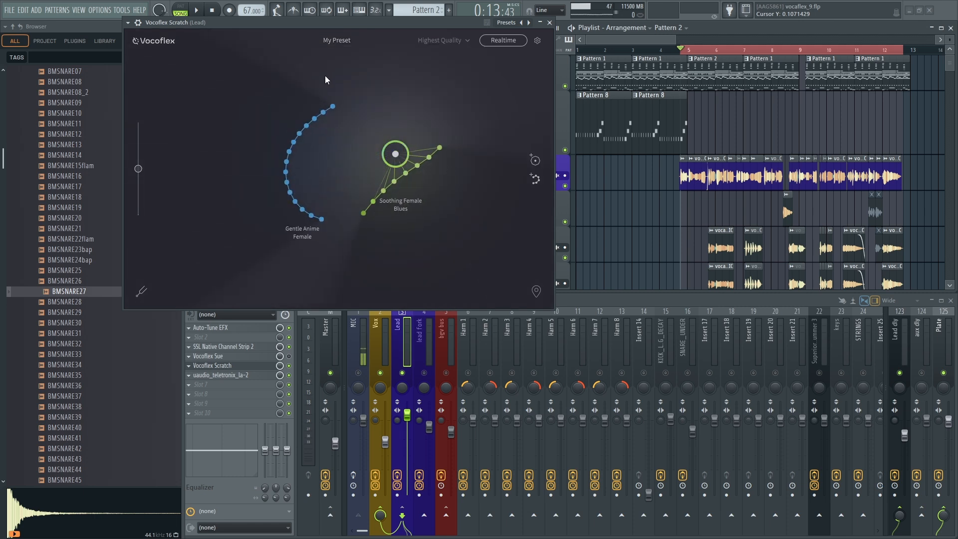
Add the Sweet Dreamy Alto voice to the workspace as a third voice.
click(355, 41)
mouse_move(364, 57)
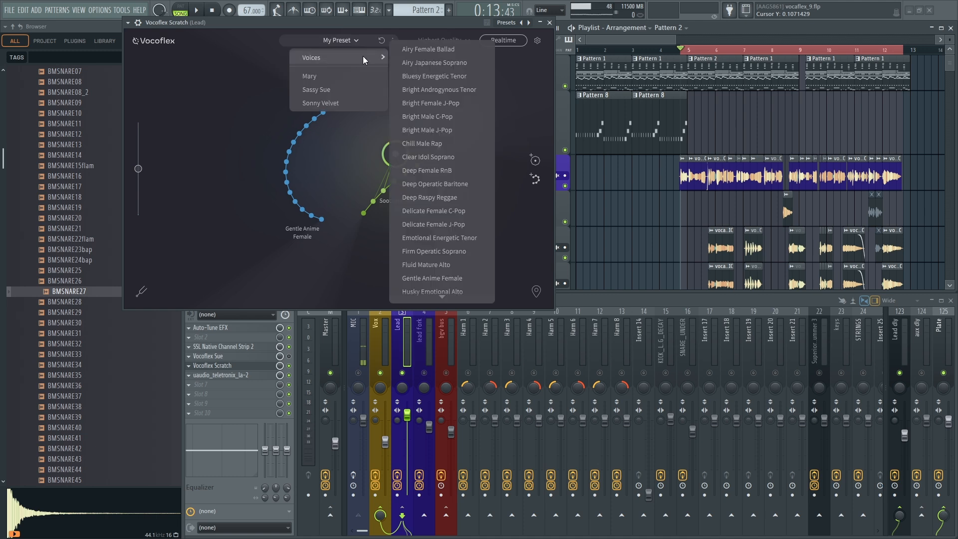
scroll(419, 111, down, 3)
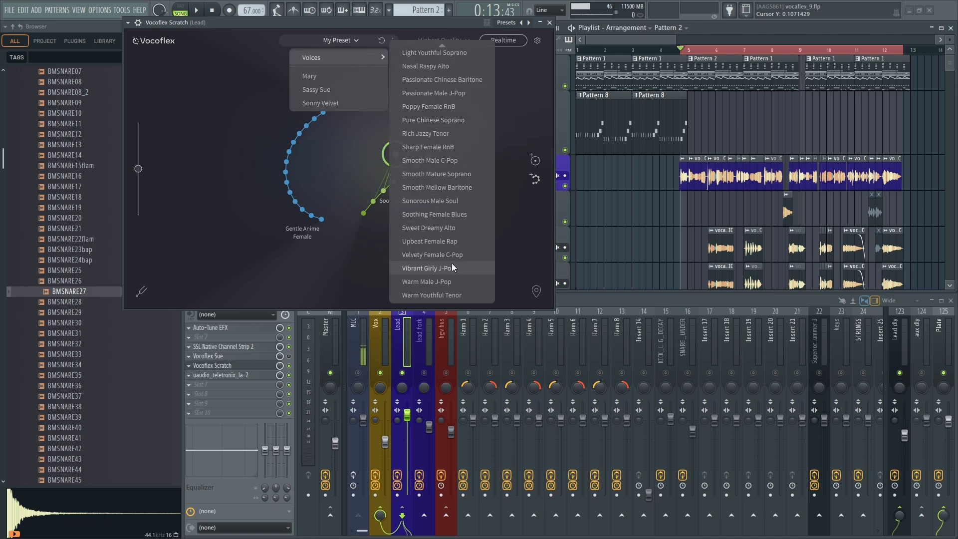
scroll(451, 267, down, 1)
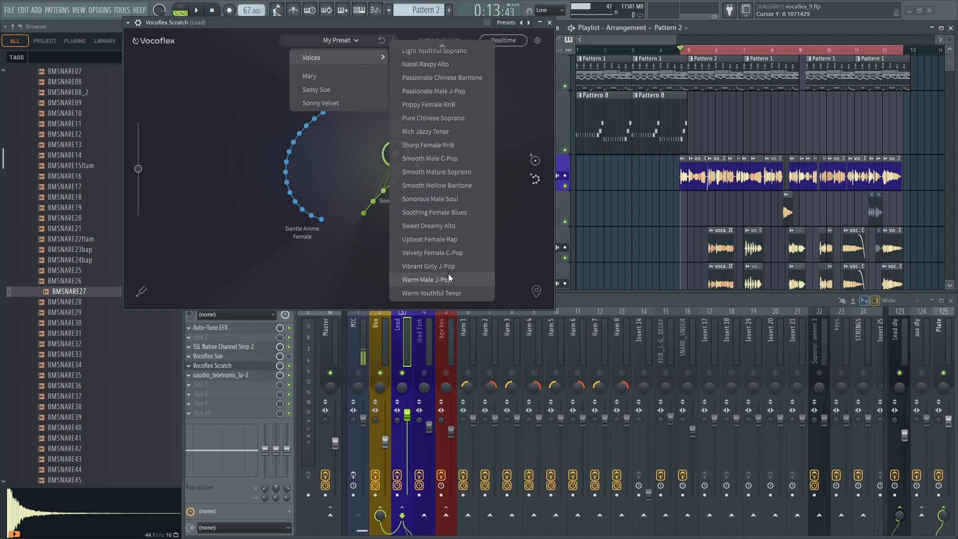
click(434, 225)
Audition the morph cursor beside Gentle Anime Female and above all three voices during playback, leaving it above Sweet Dreamy Alto and Soothing Female Blues.
click(390, 113)
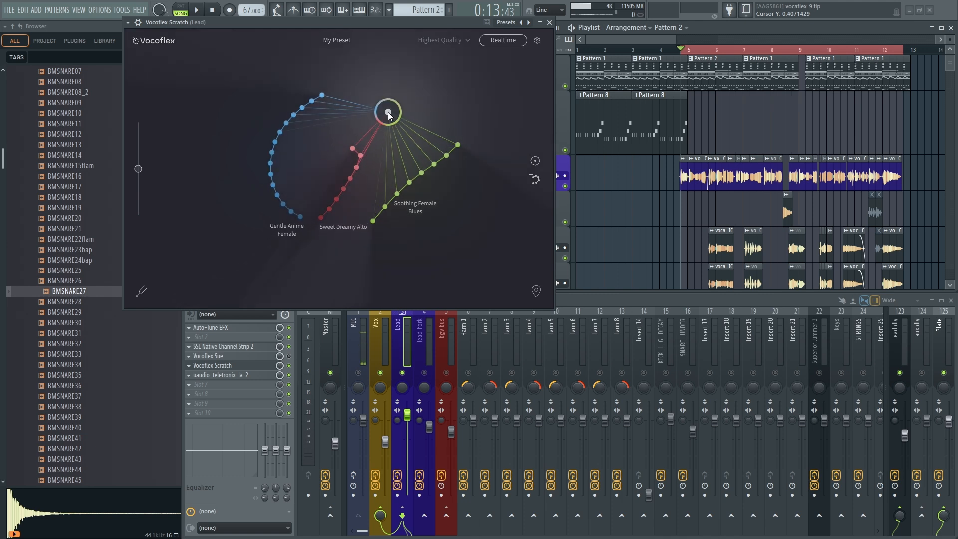
key(space)
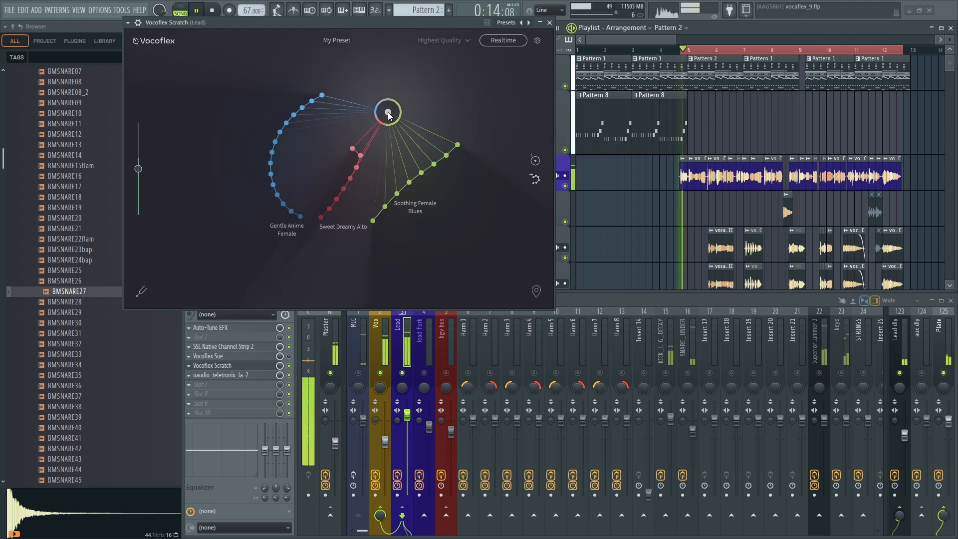
drag(389, 116, 217, 145)
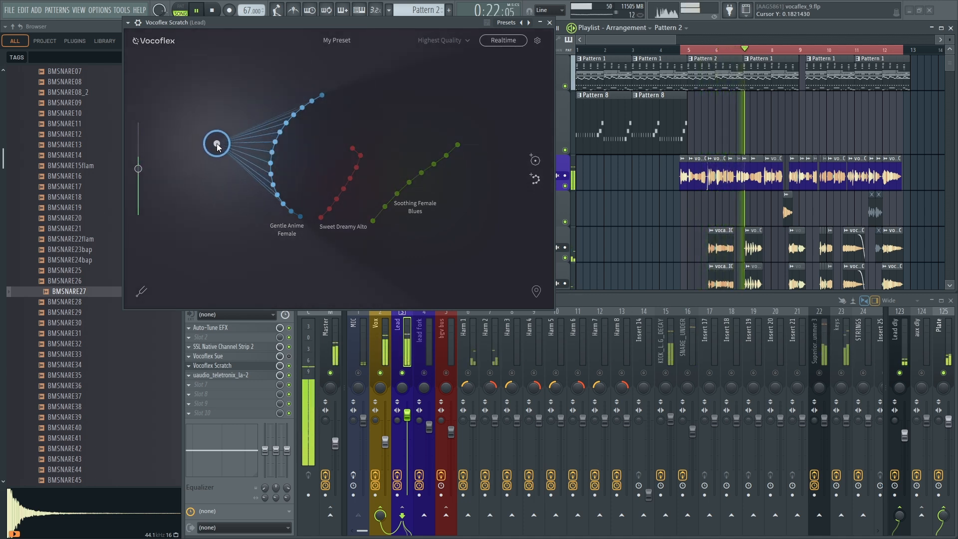
drag(218, 146, 398, 97)
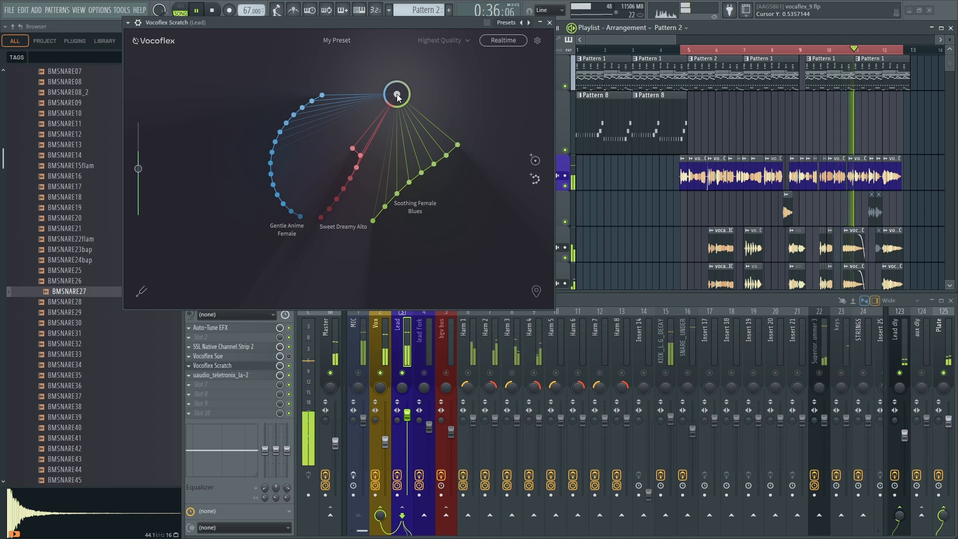
key(space)
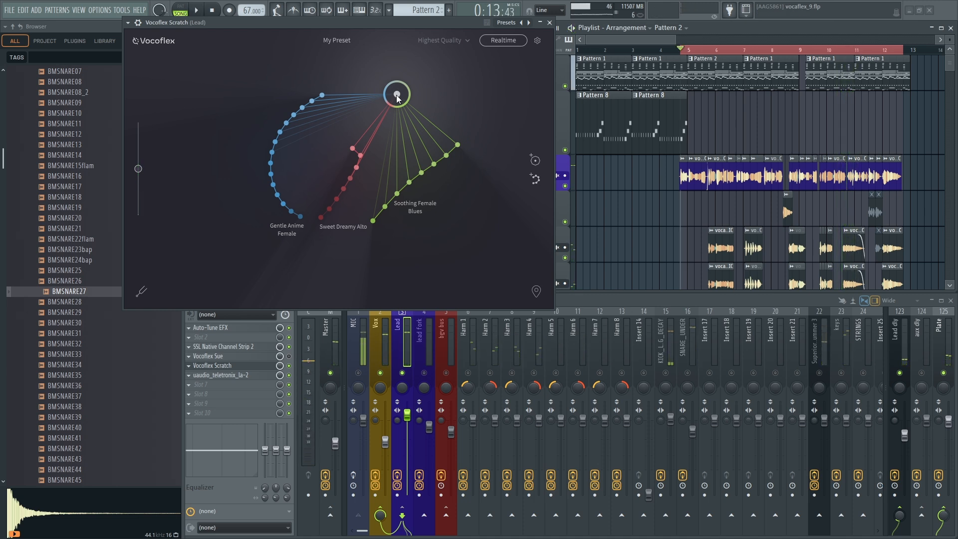